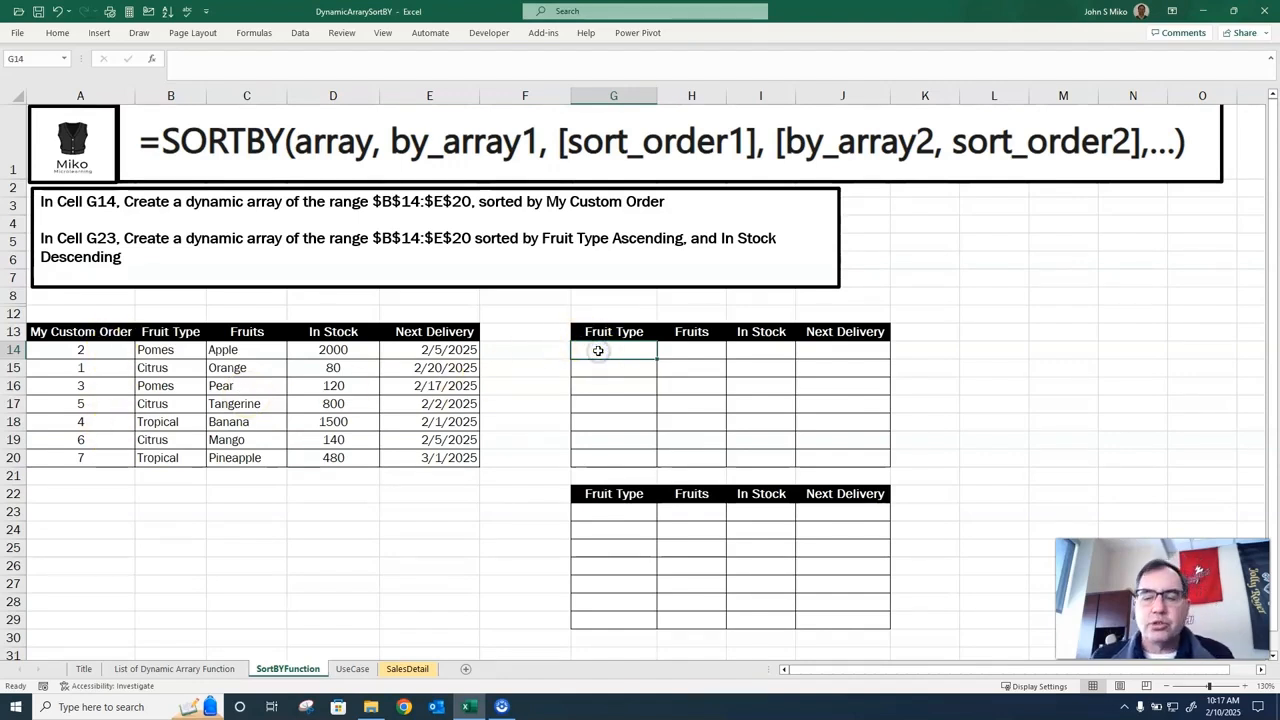
Enter =SORTBY(B14:E20,A14:A20) in cell G14 to sort the fruit data by My Custom Order.
type("=sort")
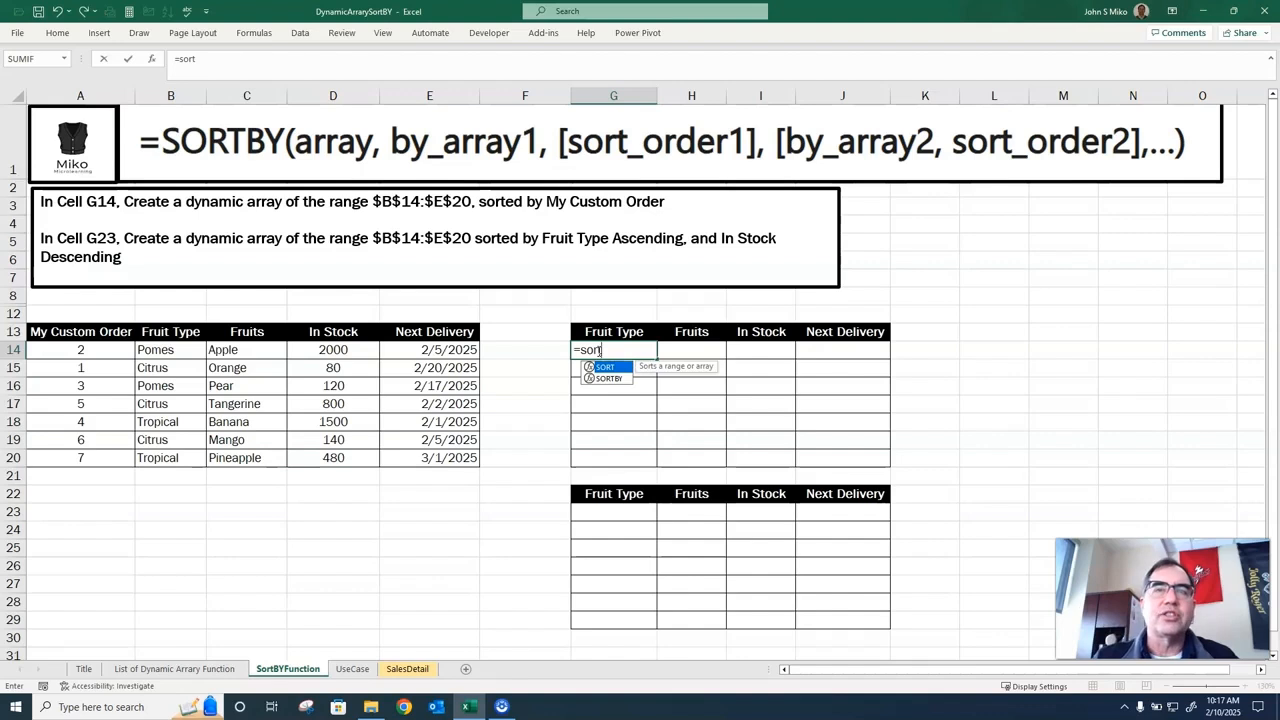
type("by(")
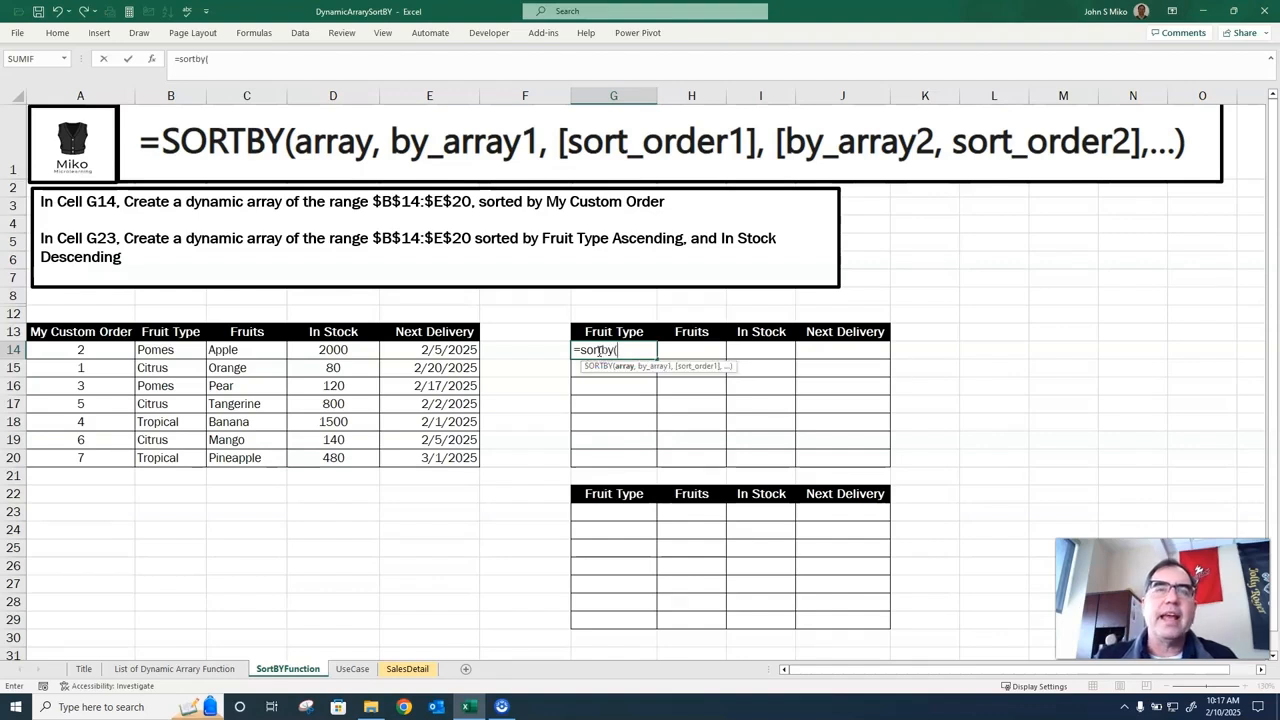
left_click_drag(185, 350, 415, 455)
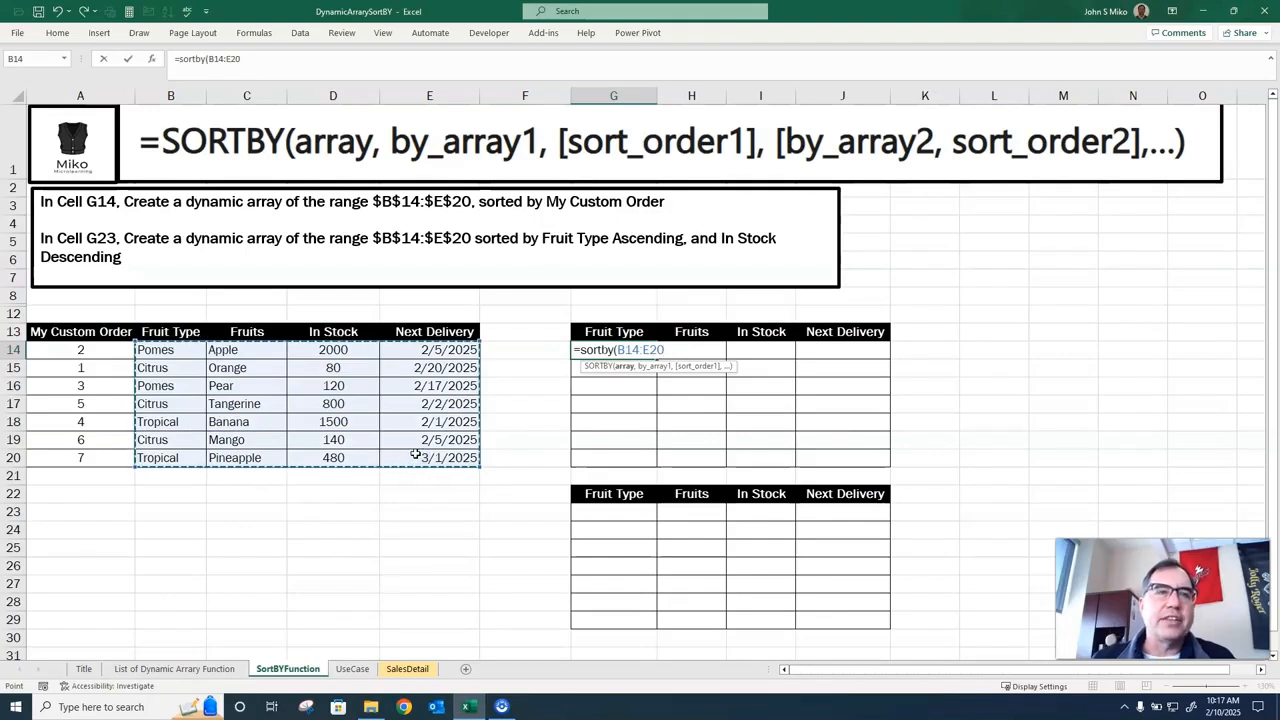
type(",")
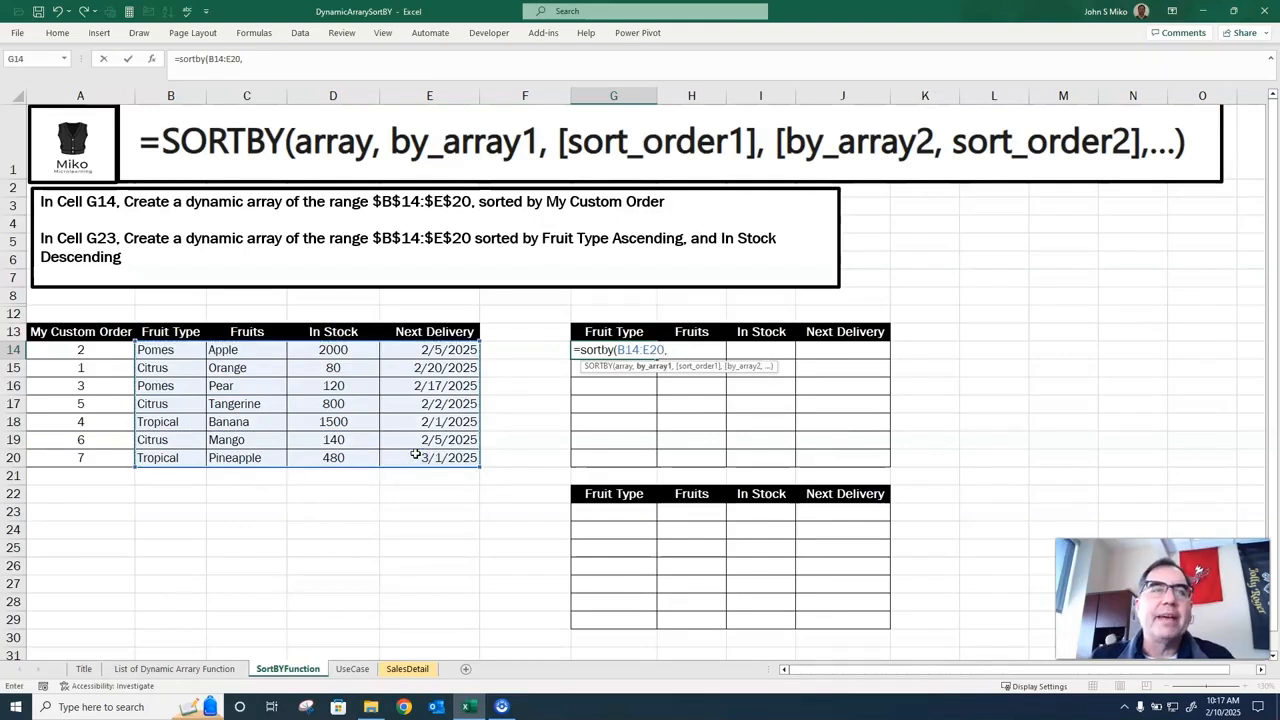
type("a14:a20")
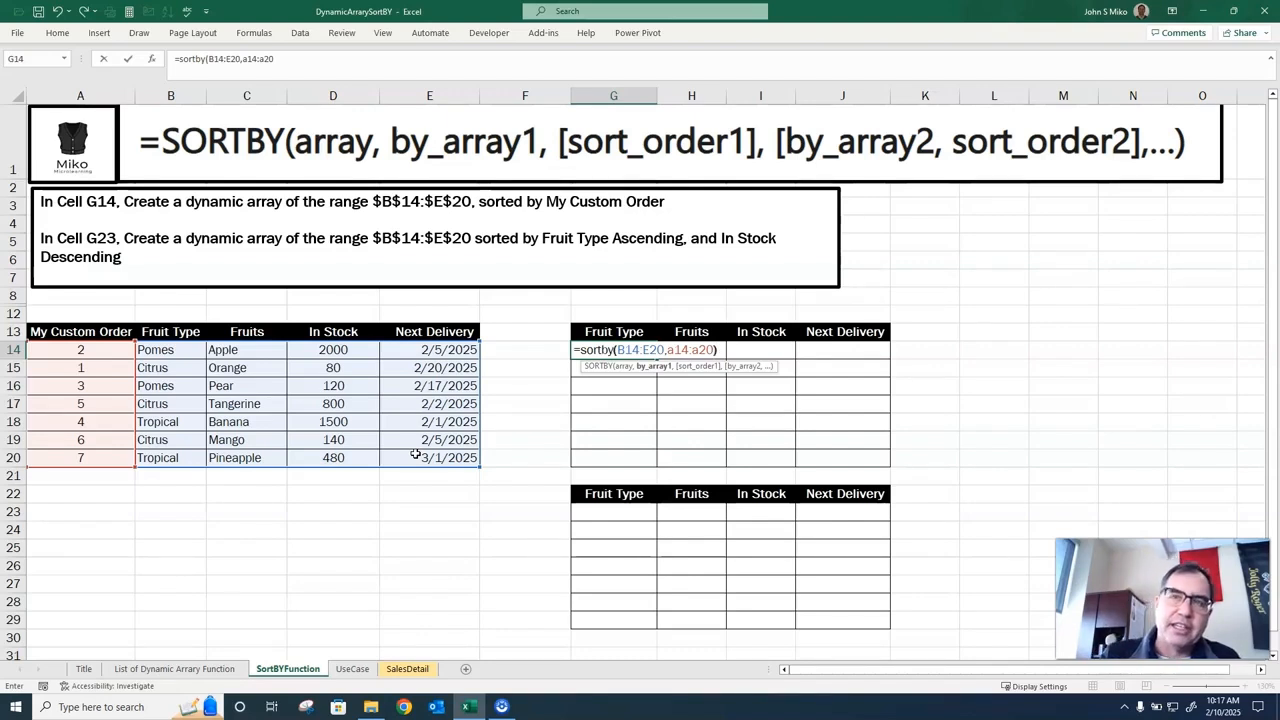
type(")")
key("Return")
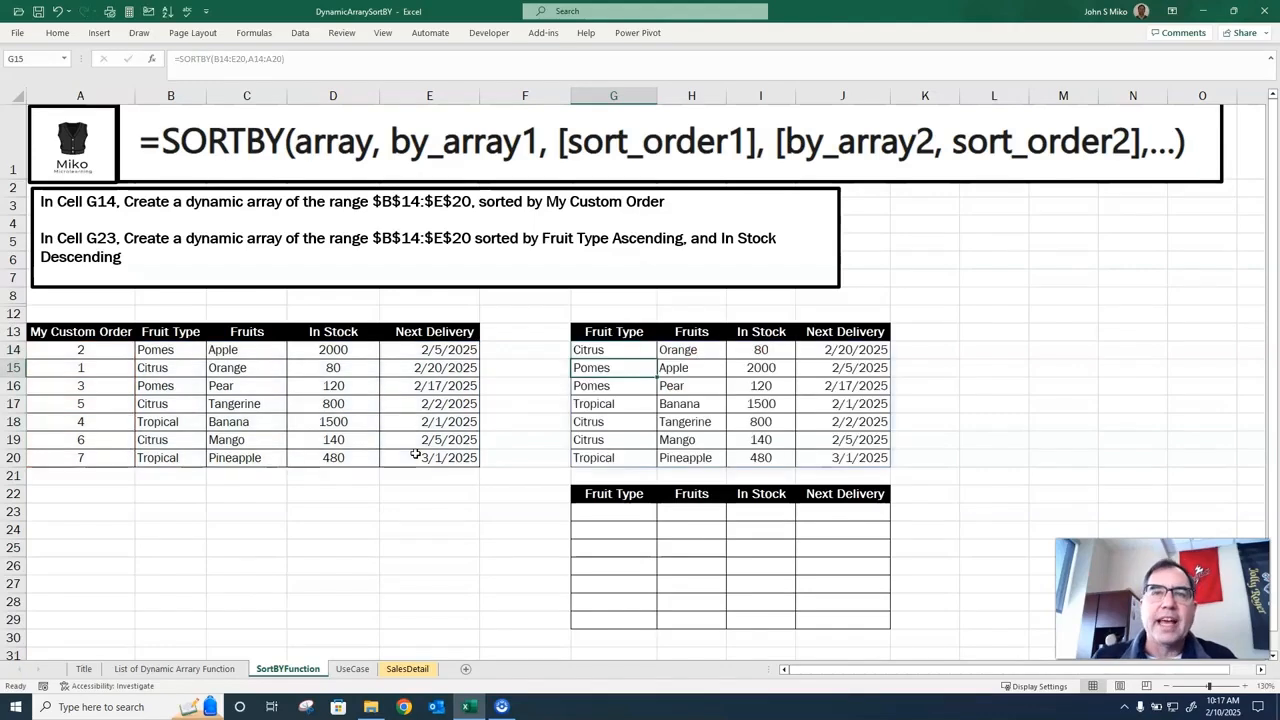
Zoom in on the sheet and review the arguments of the SORTBY formula in cell G14.
left_click(602, 352)
scroll(603, 355, "up", 2, "ctrl")
scroll(603, 355, "up", 1, "ctrl")
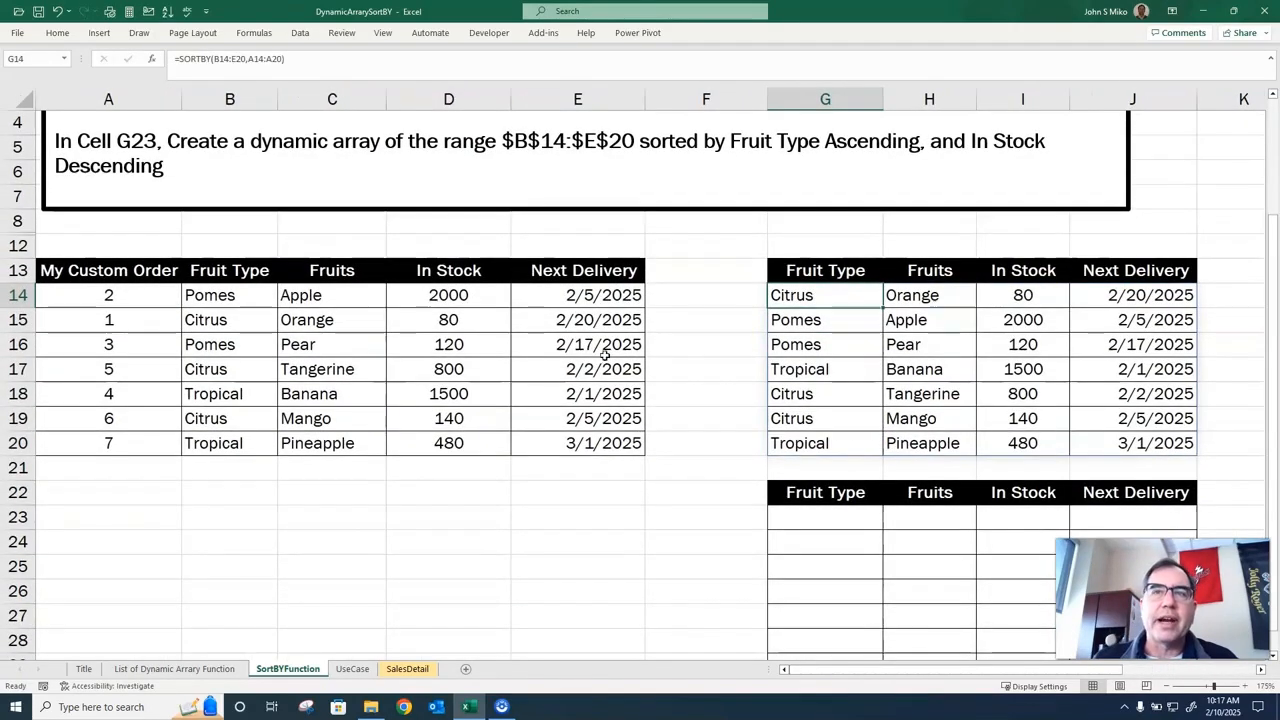
double_click(789, 295)
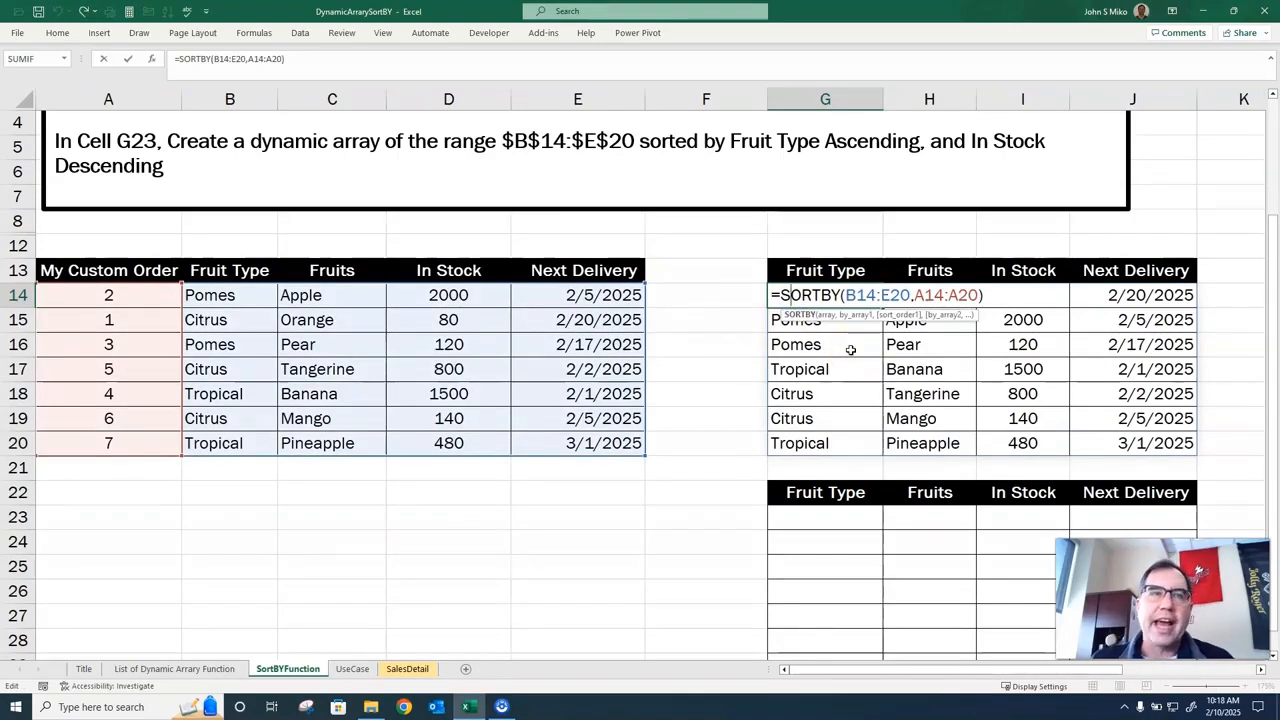
key("Return")
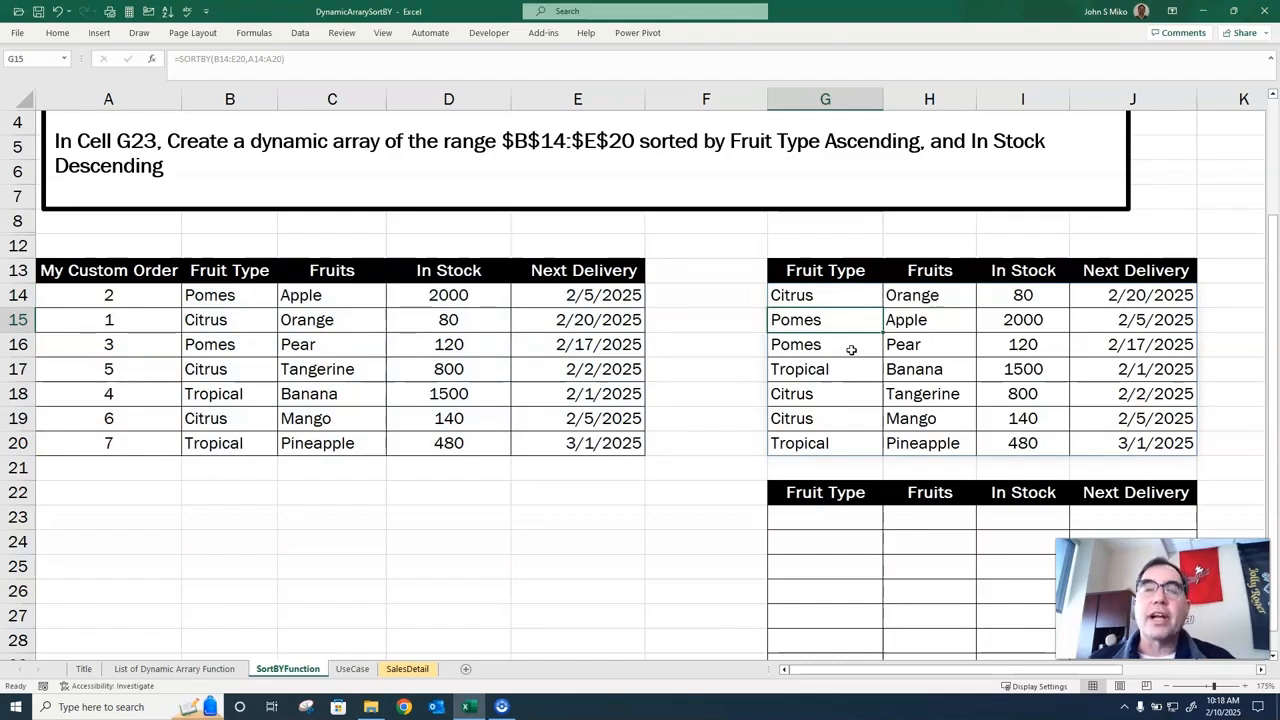
Start a SORTBY formula in cell G23 for range B14:E20, with B14:B20 in ascending order (1) as the first sort key.
scroll(850, 349, "down", 1)
scroll(850, 349, "down", 1)
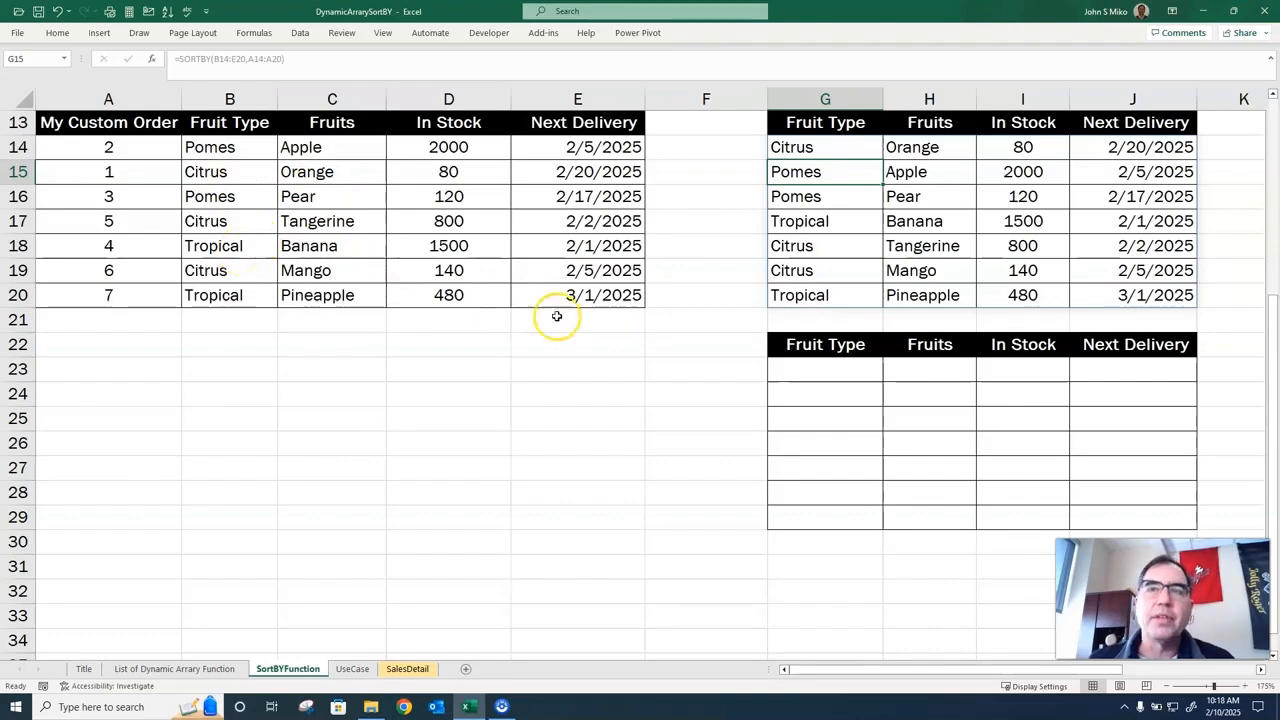
left_click(790, 368)
type("=sor")
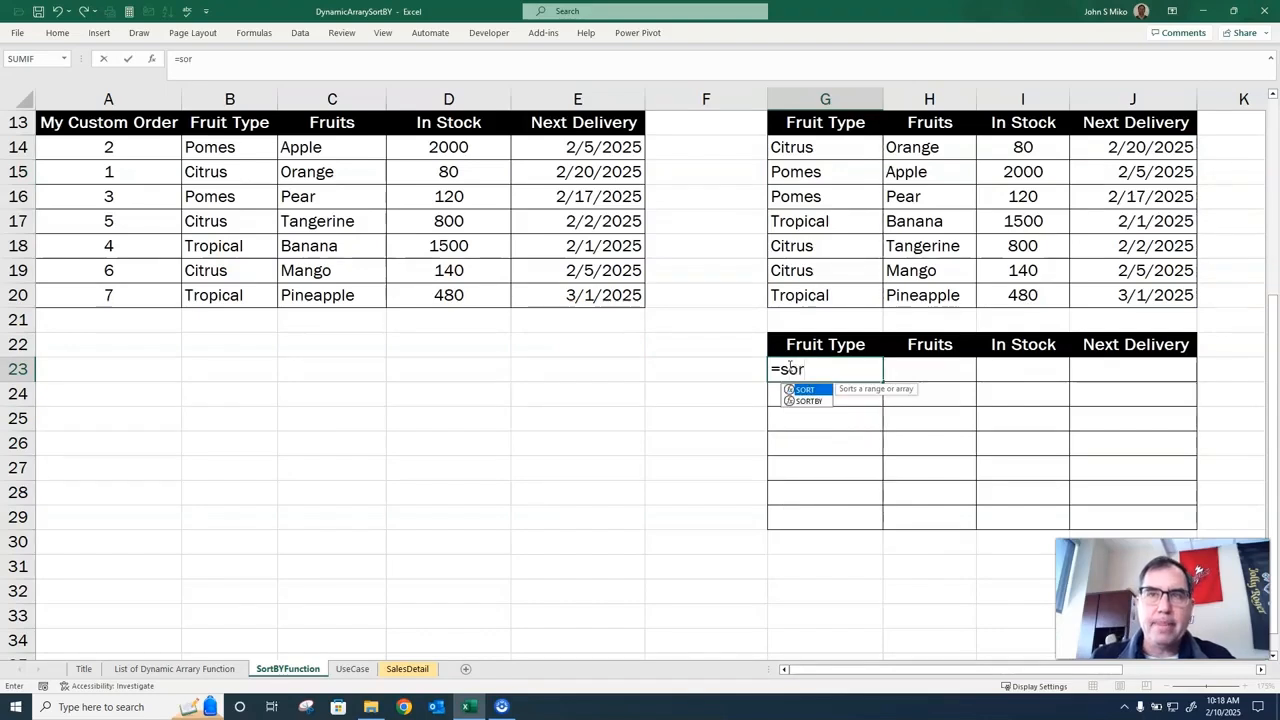
type("tby(")
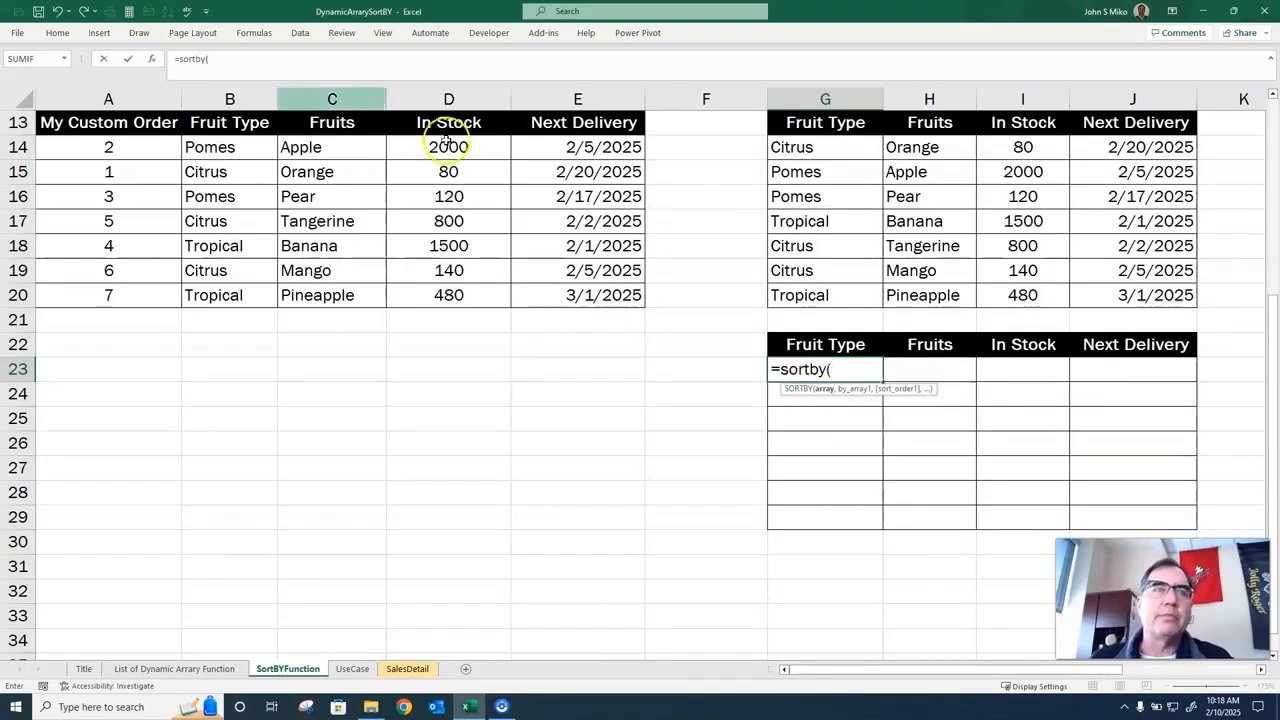
left_click_drag(224, 148, 546, 289)
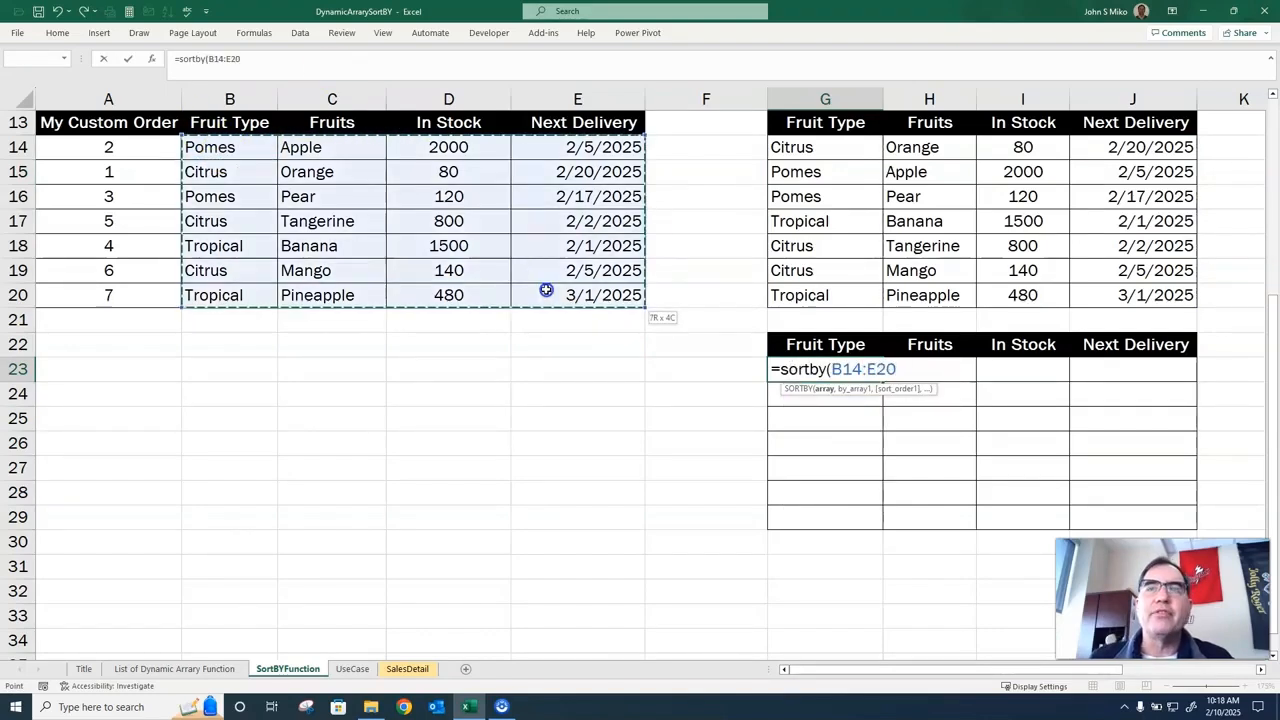
type(",")
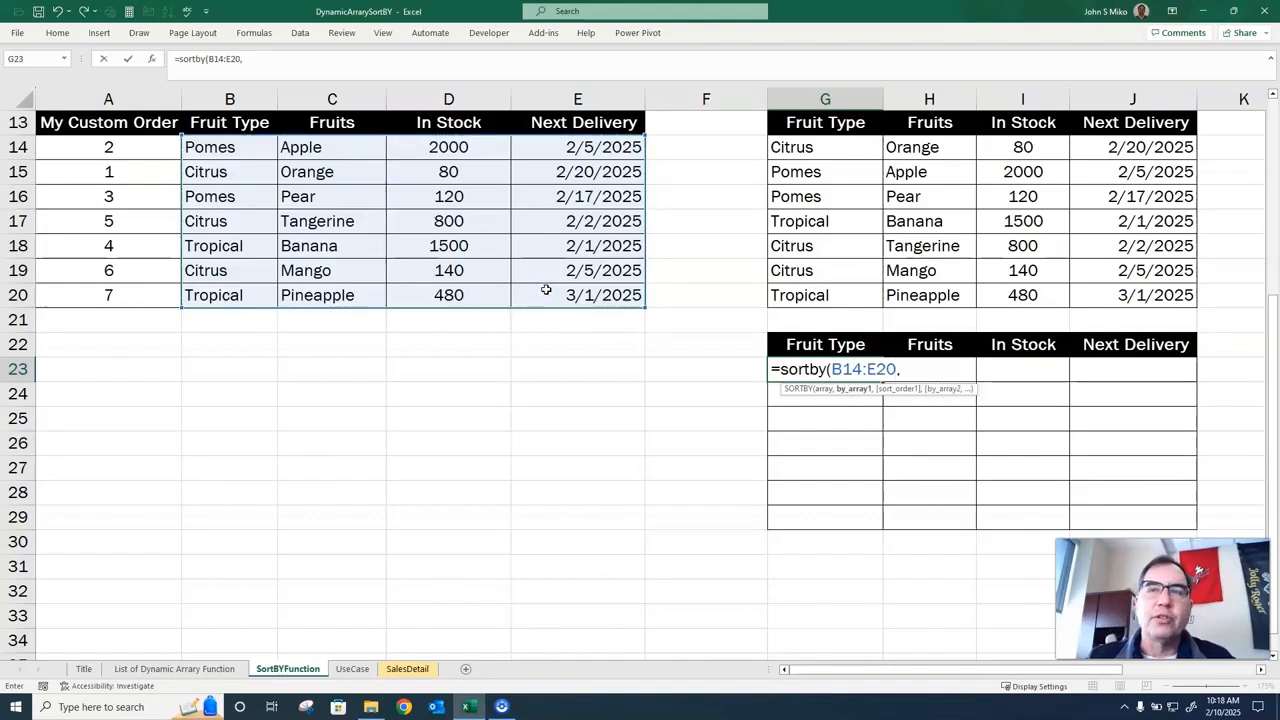
type("b14:b20,")
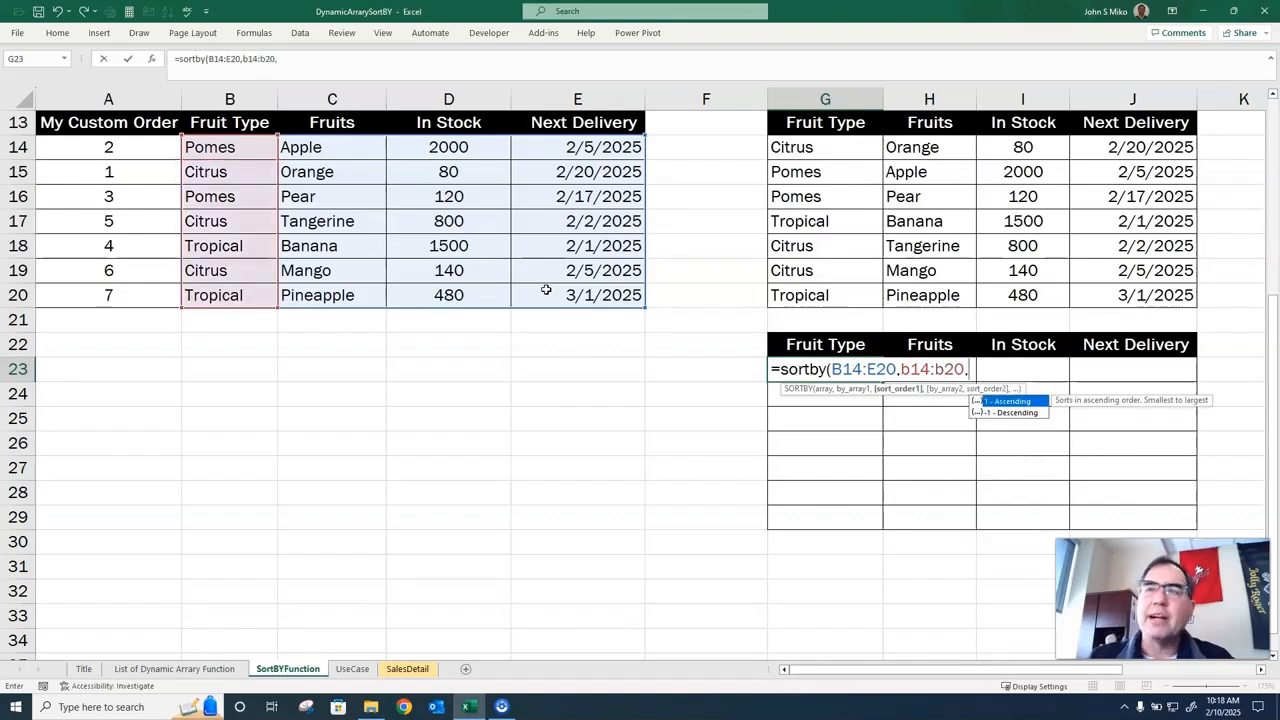
type("1,")
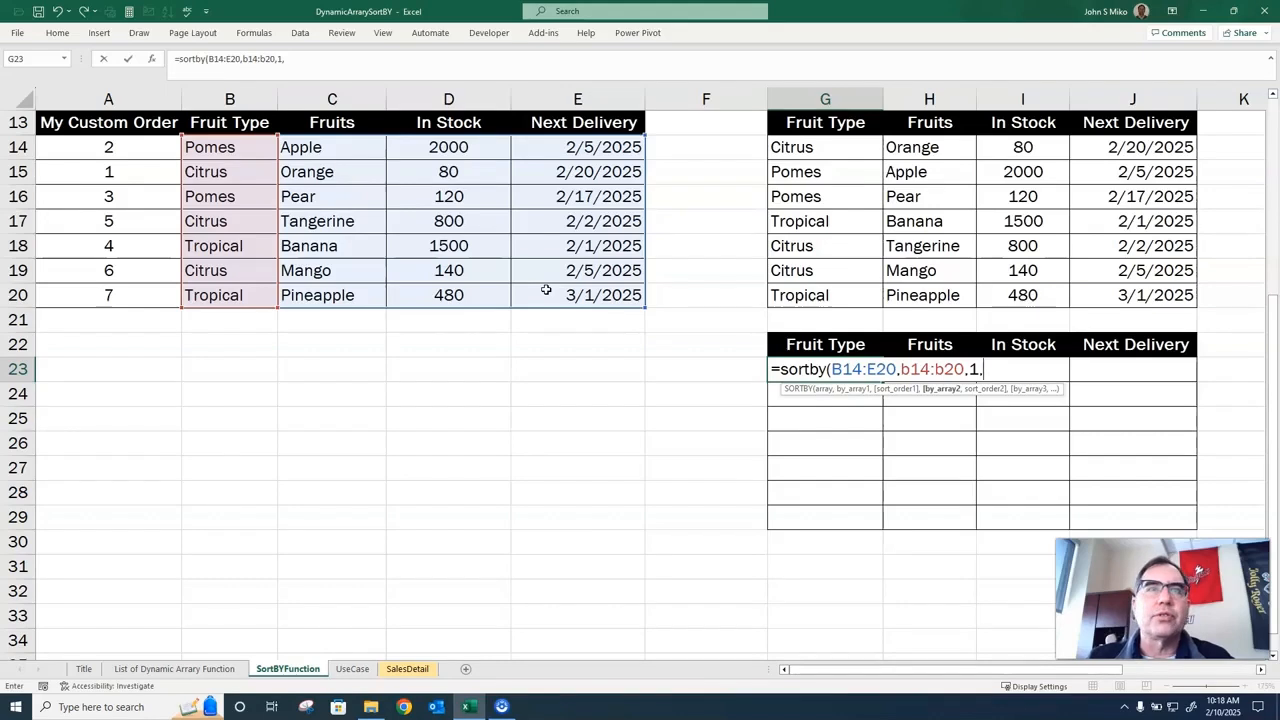
type("c14:c2")
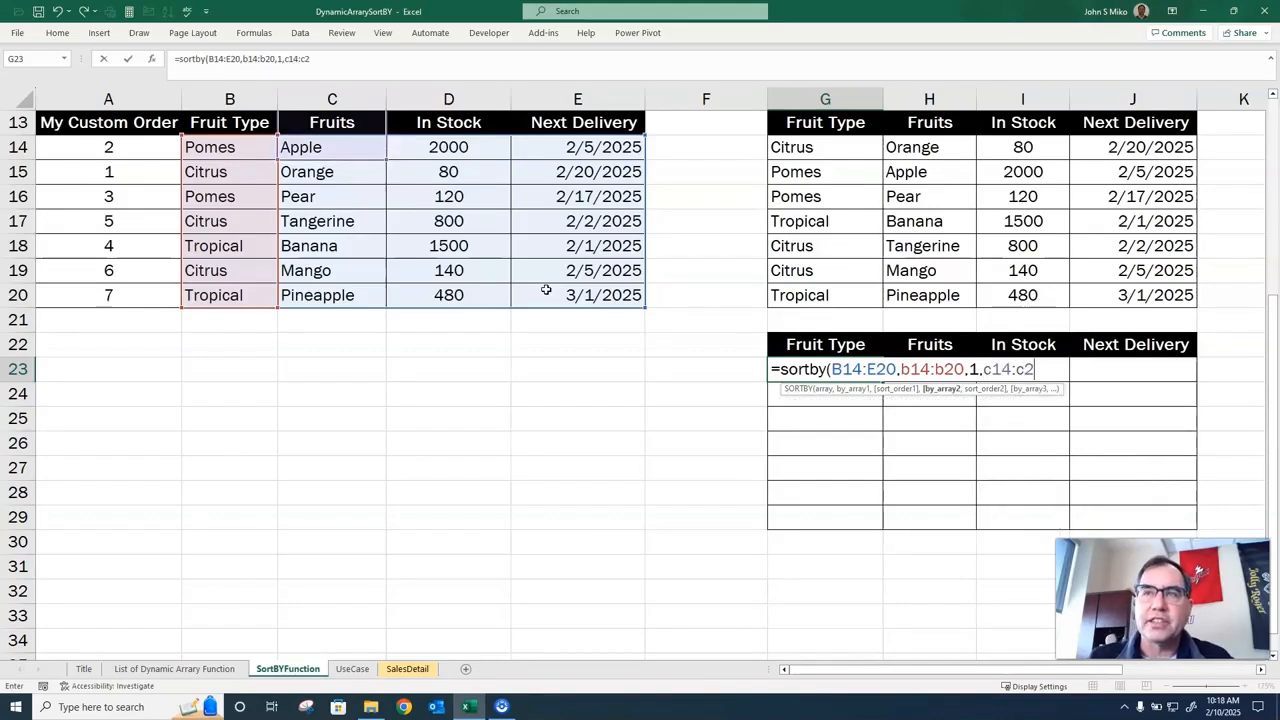
type("0,1")
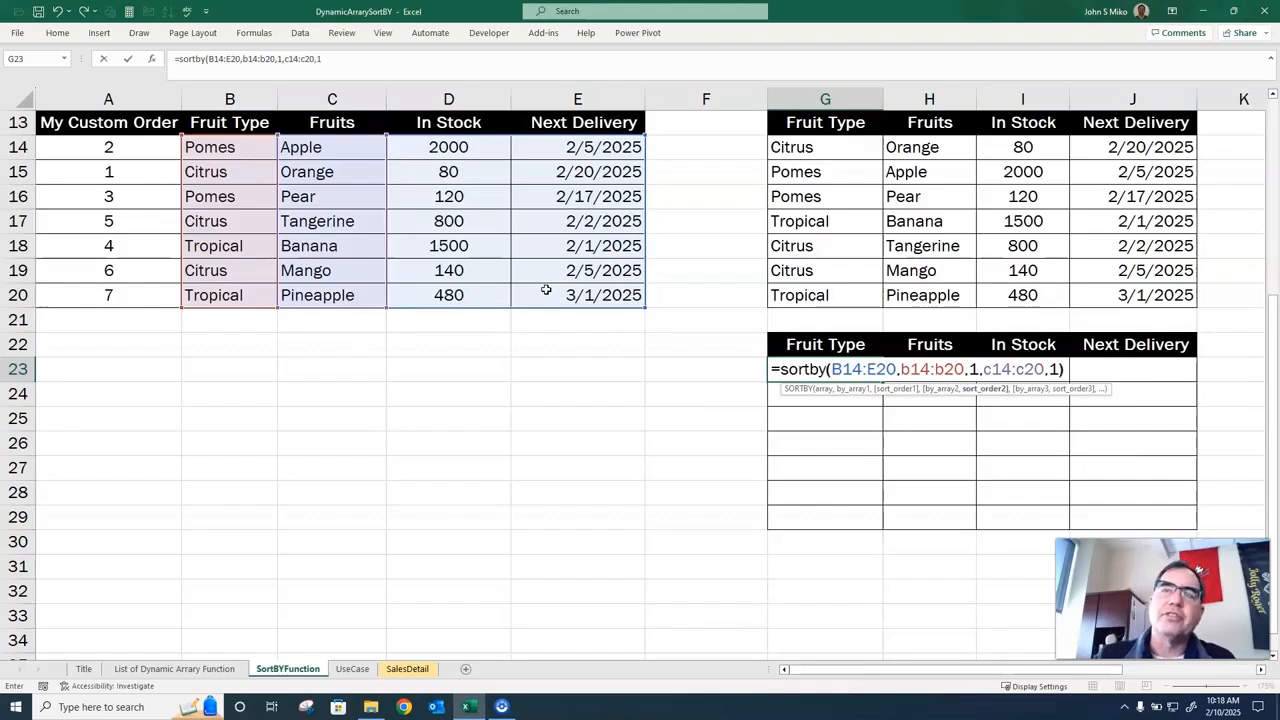
type(")")
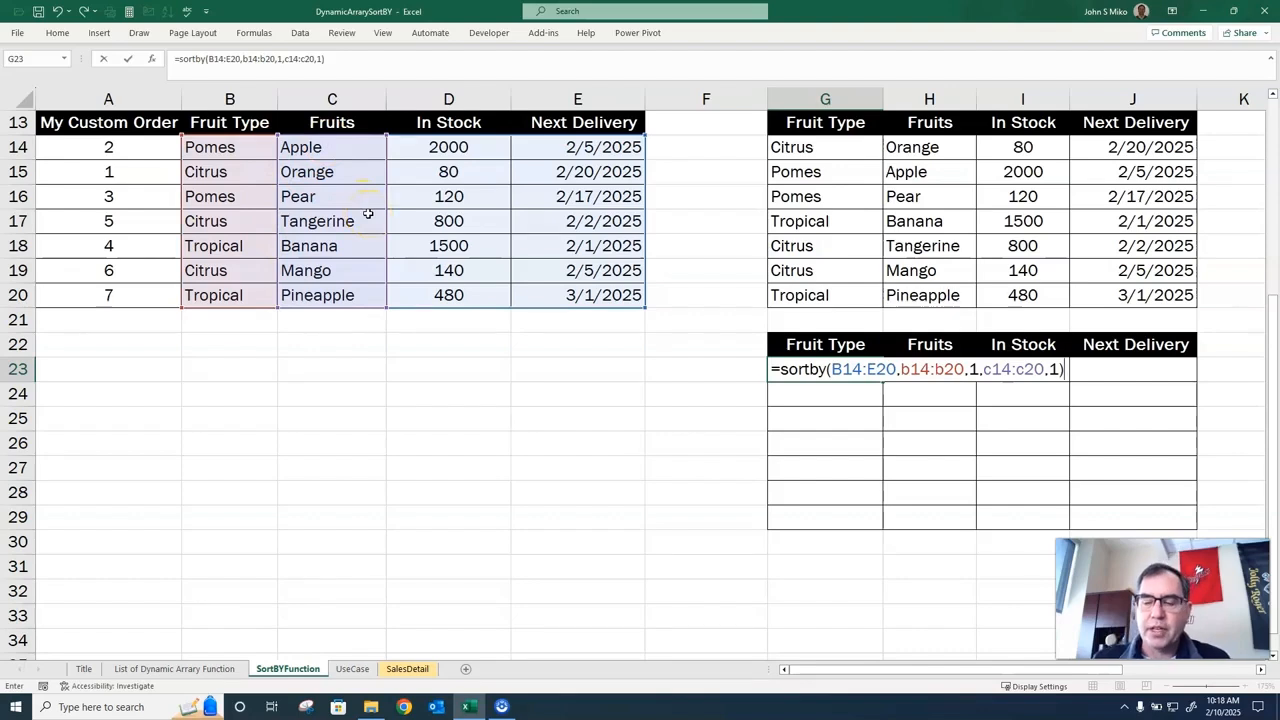
Add C14:C20 in ascending order (1) as the second sort key and complete the G23 formula.
key("Return")
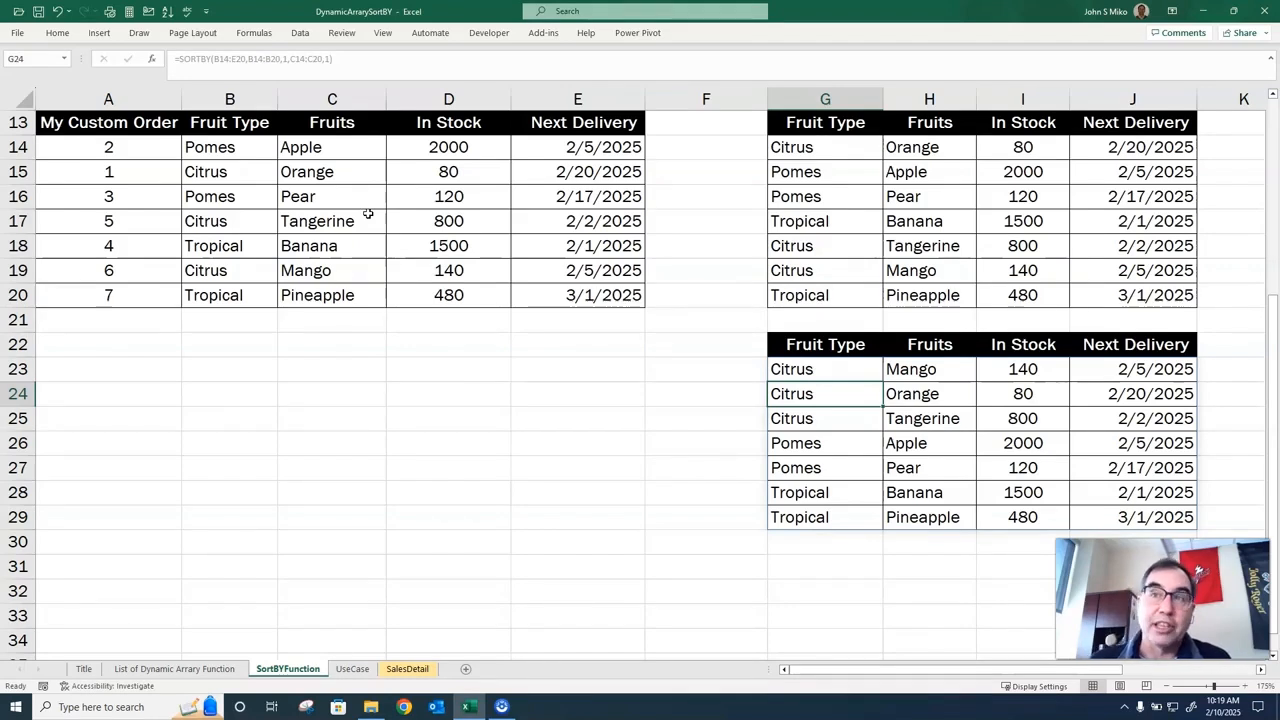
Change the second sort range in the G23 SORTBY formula to D14:D20, the In Stock column.
double_click(814, 369)
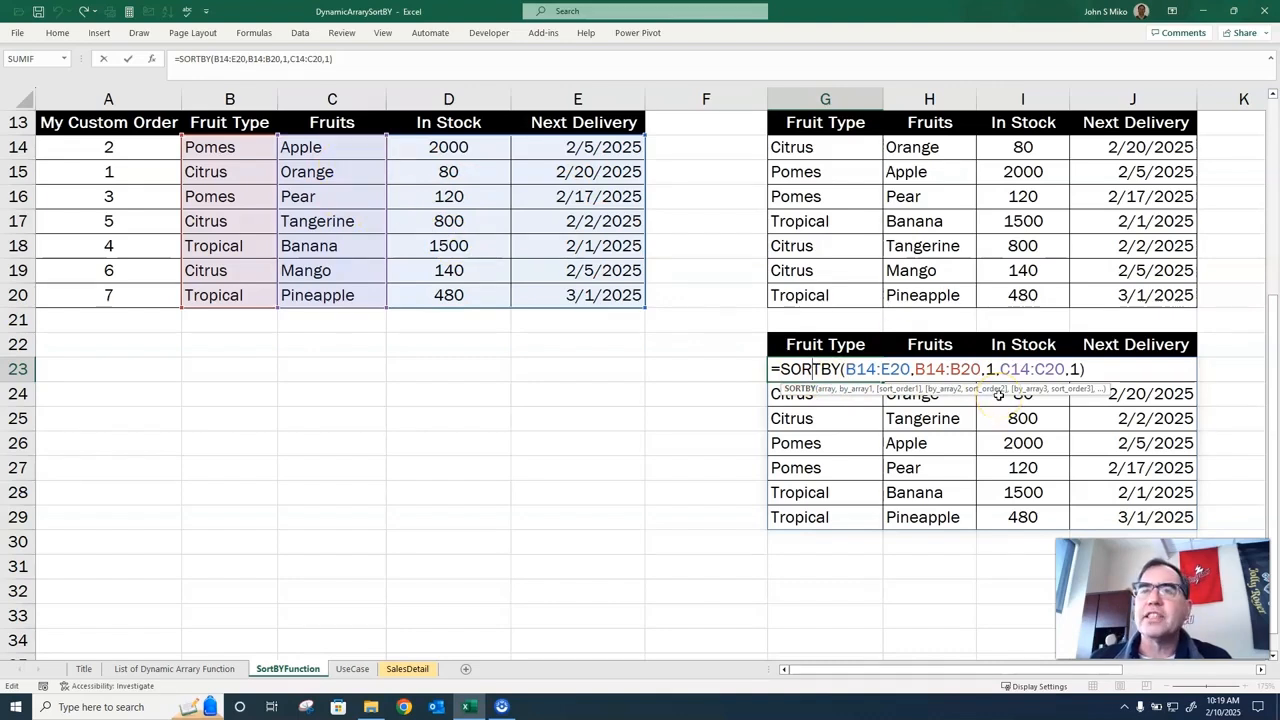
left_click(1008, 369)
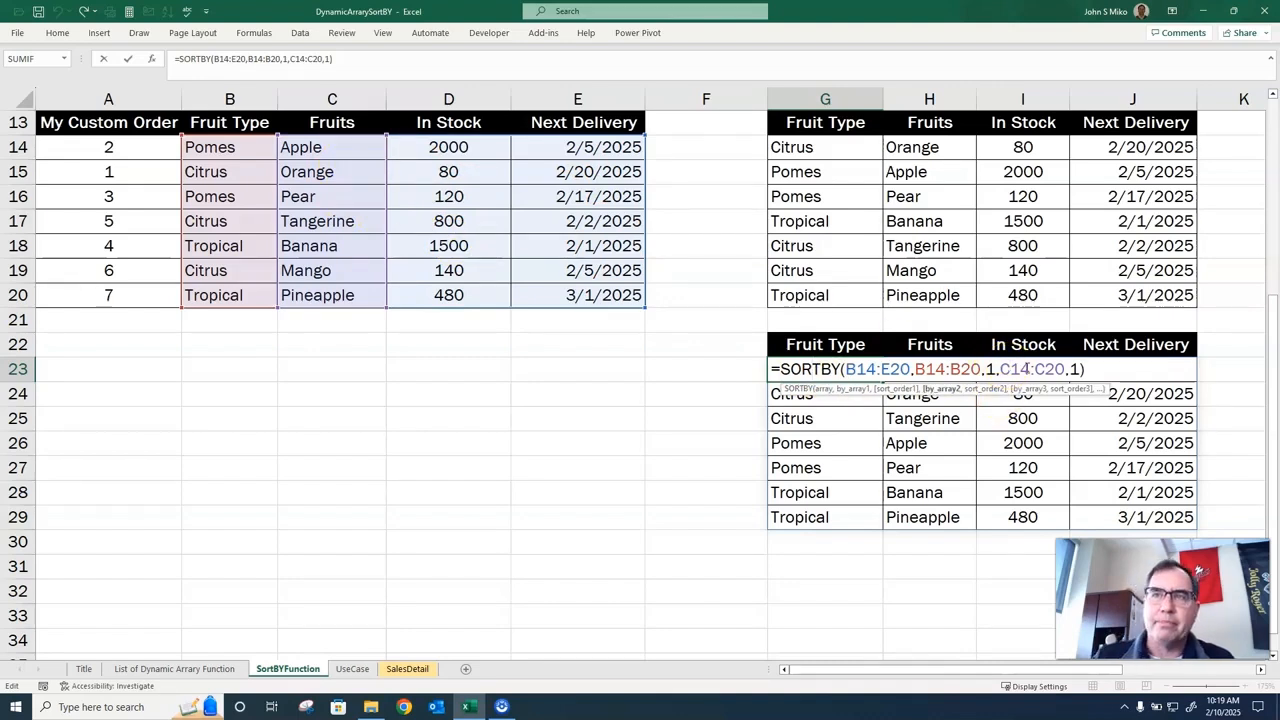
key("BackSpace")
type("D")
key("Right")
key("Right")
key("Right")
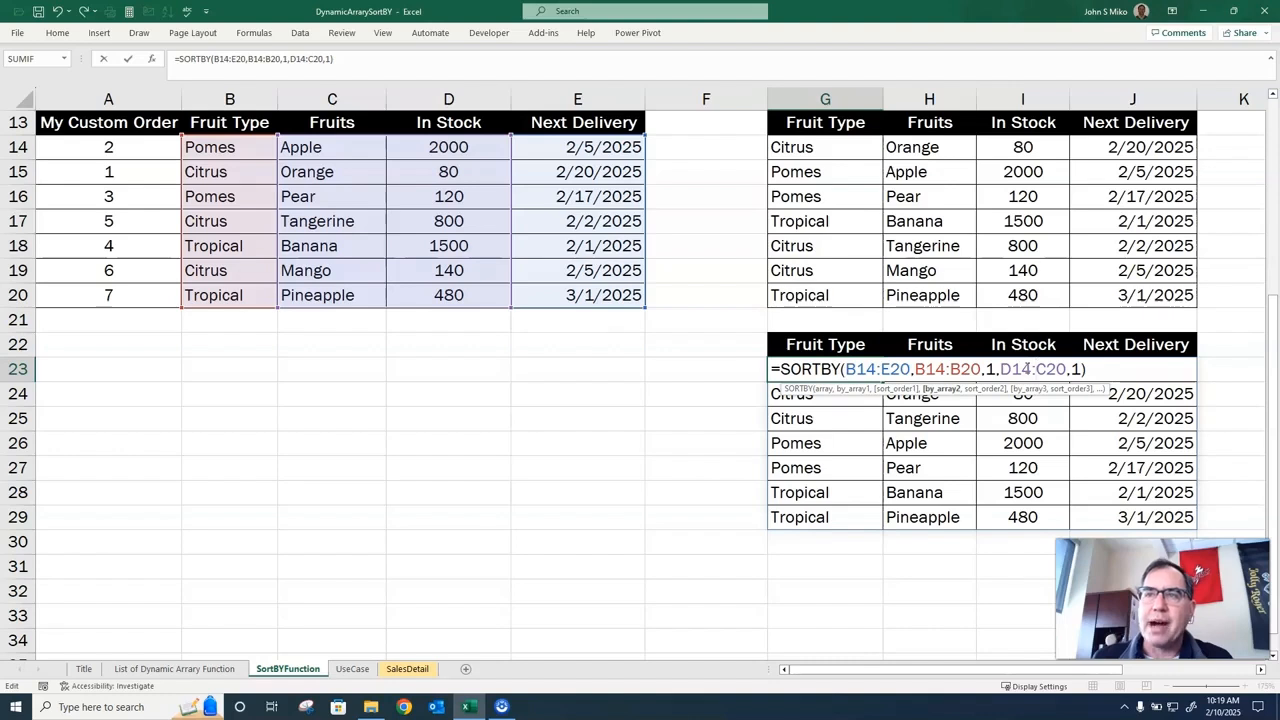
key("Delete")
type("D")
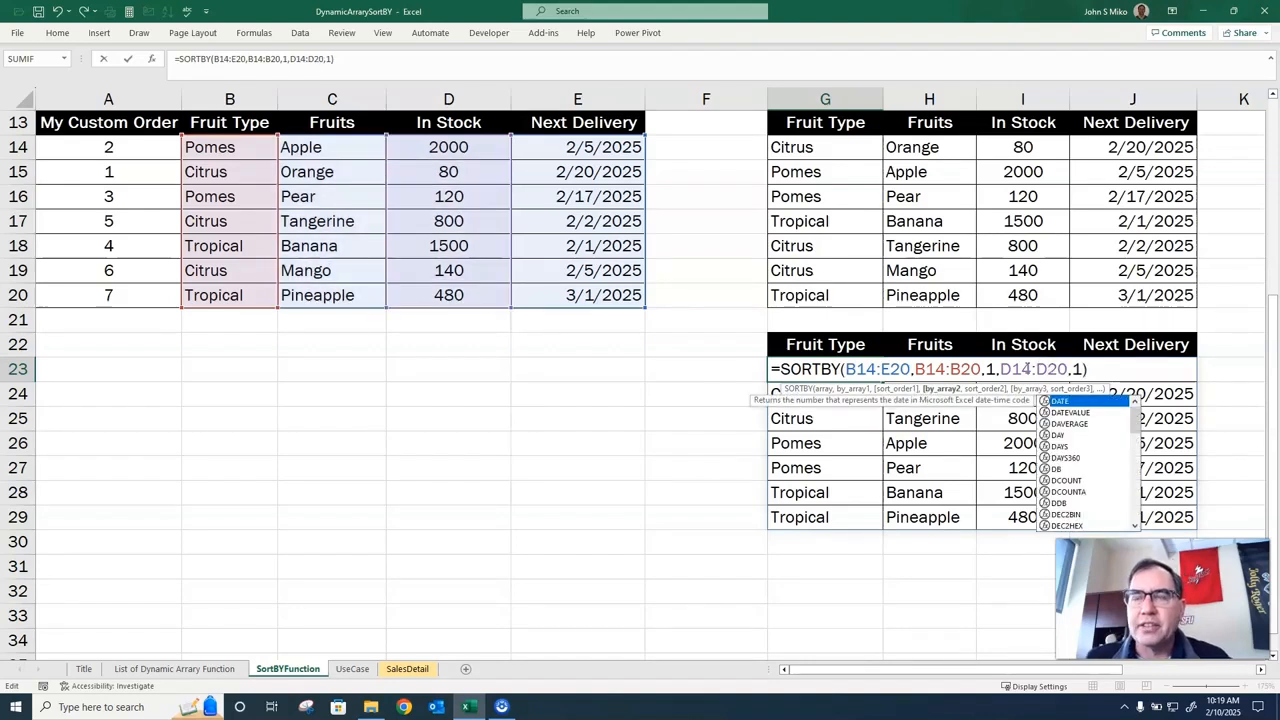
key("Return")
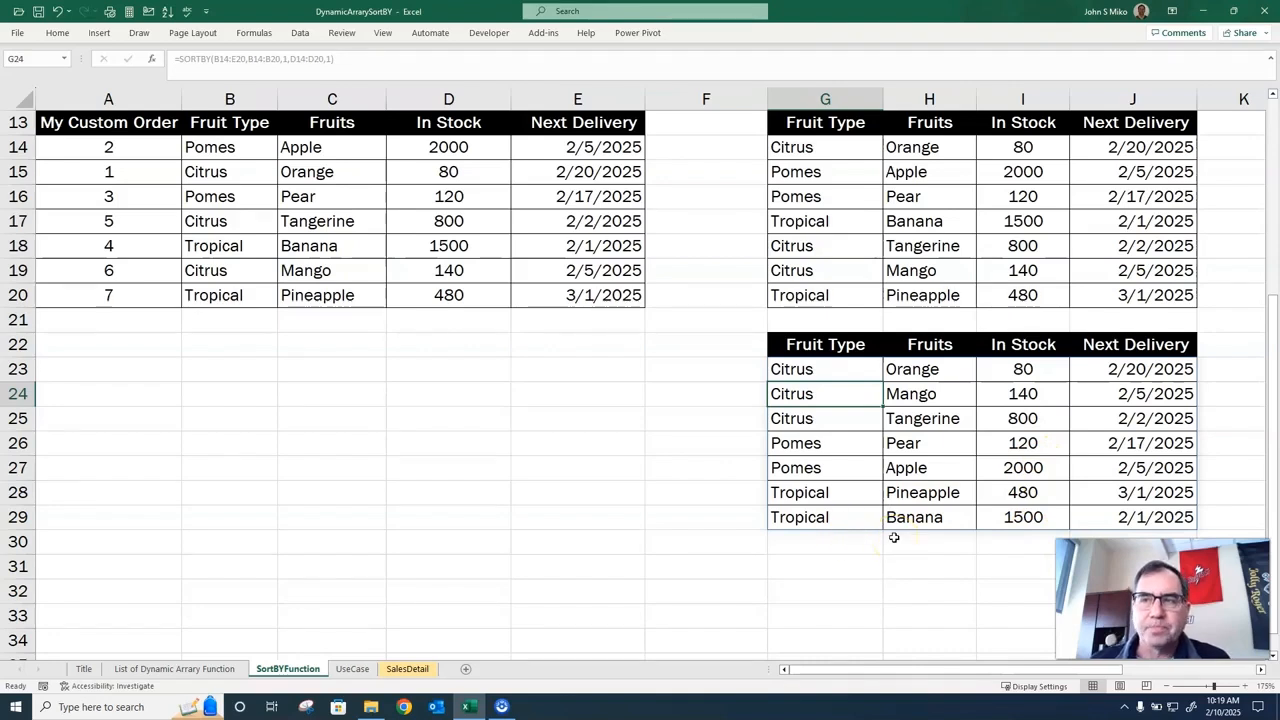
Open the UseCase sheet and examine the formulas behind the Subcategory, Count of Transactions and Sum of Sales columns in A6, B6 and C6.
left_click(352, 669)
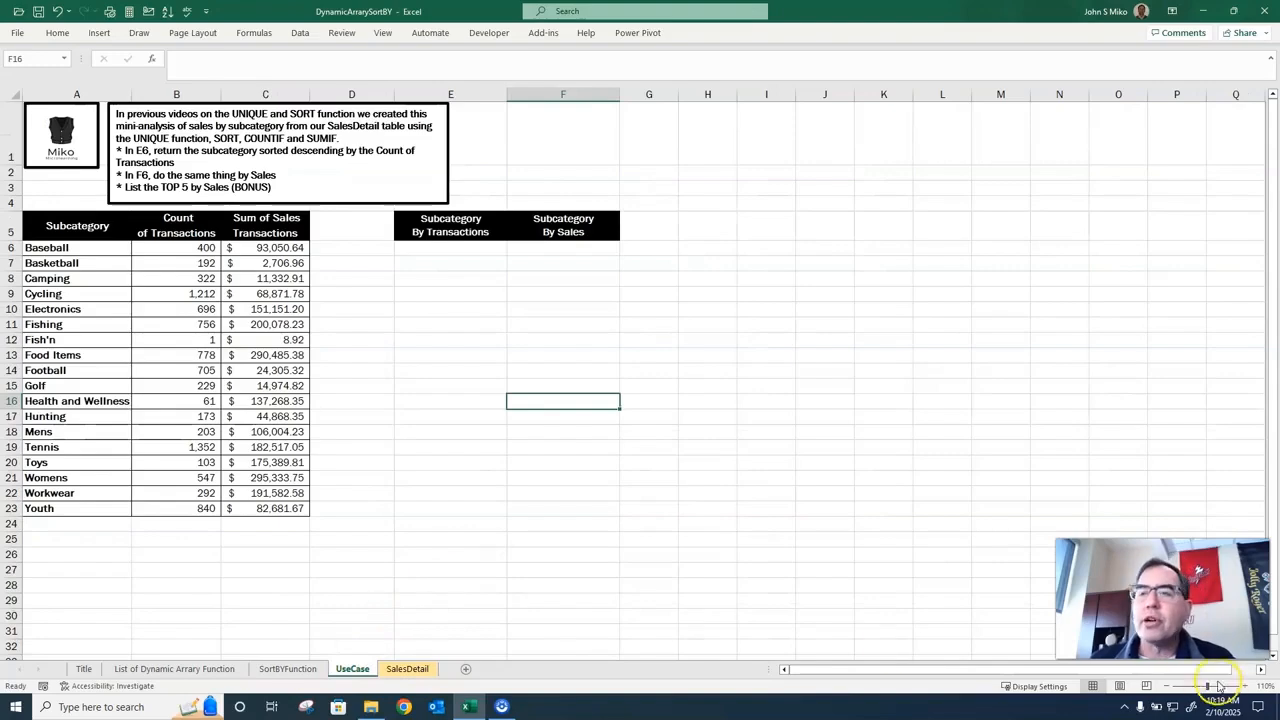
left_click(1245, 689)
left_click(1245, 689)
left_click(1245, 689)
left_click(1245, 689)
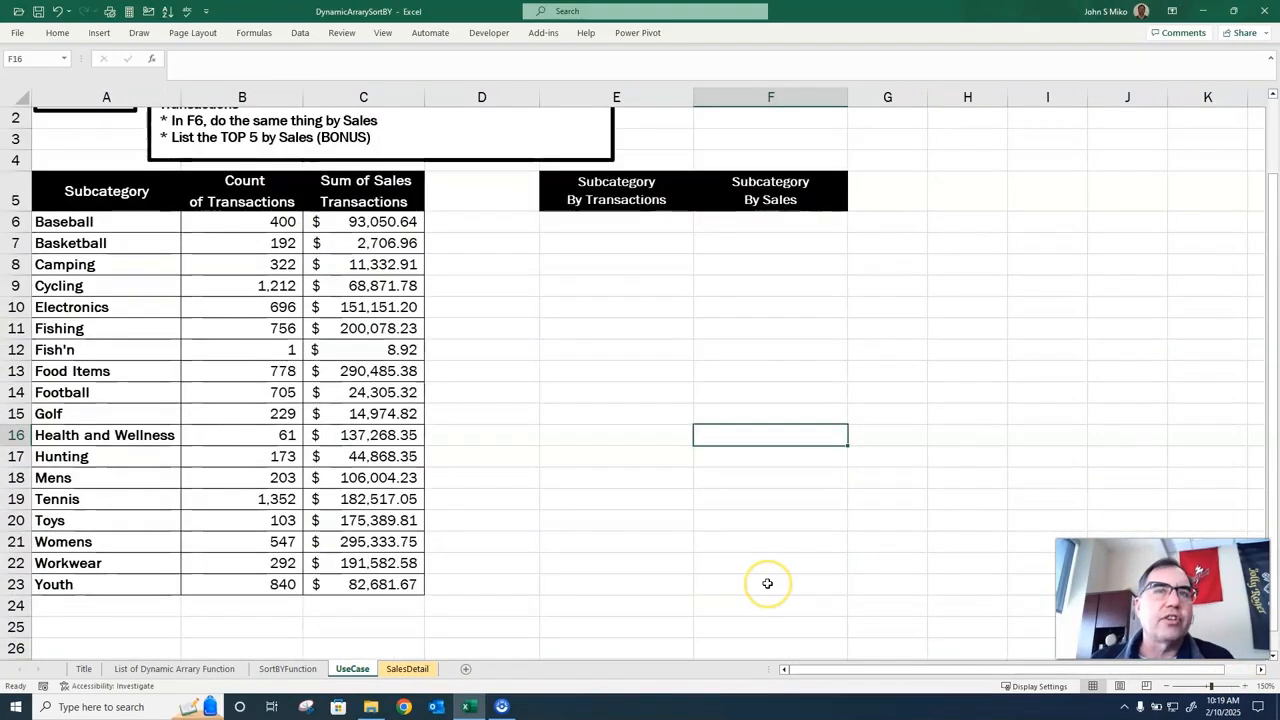
scroll(767, 583, "up", 1)
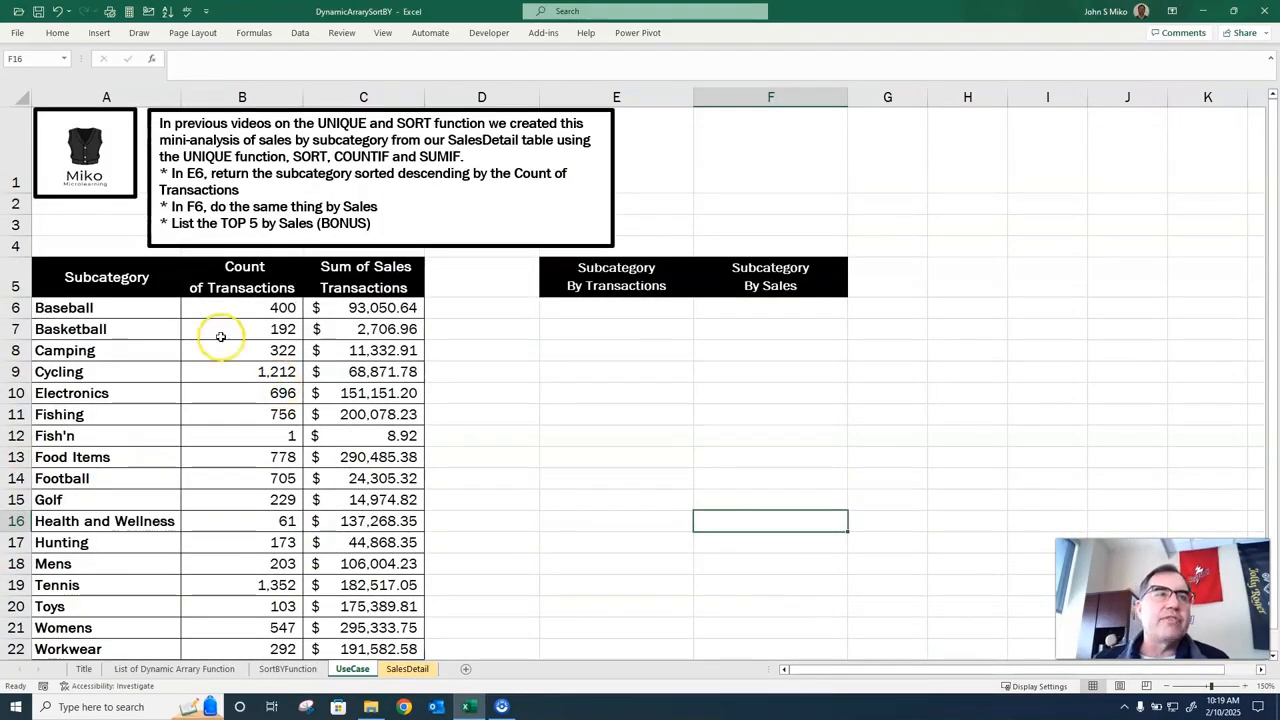
left_click(169, 304)
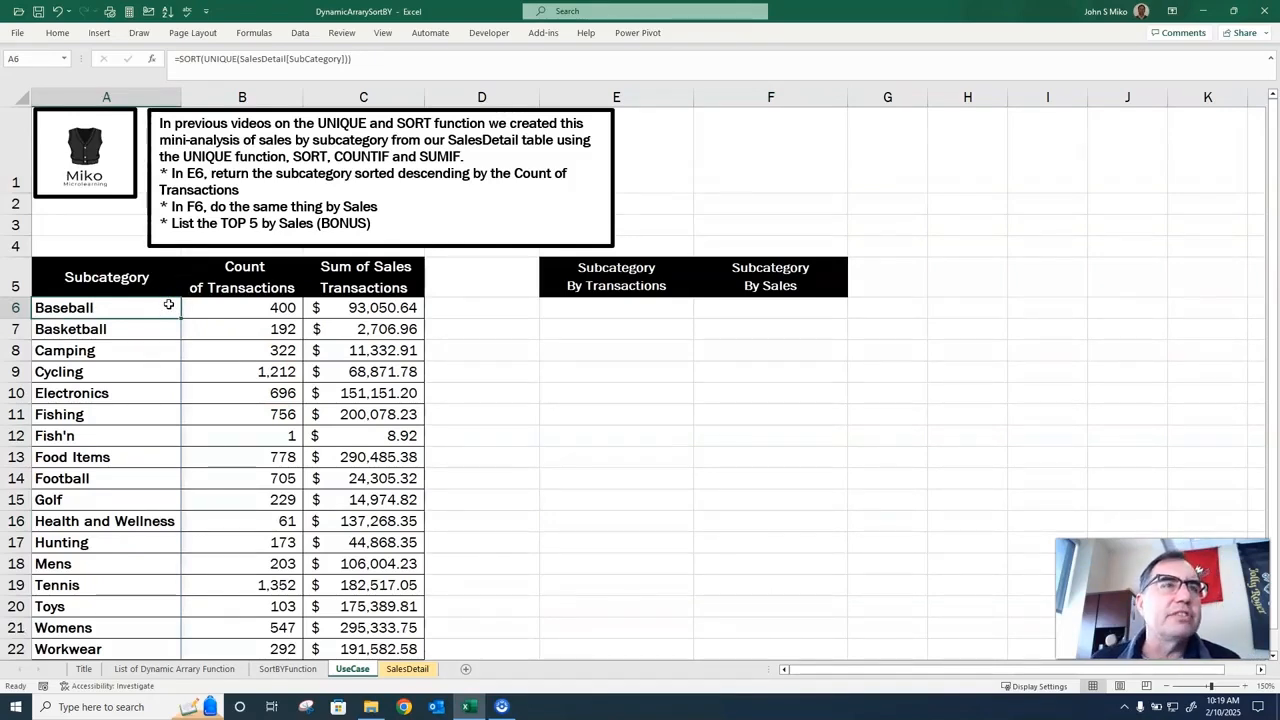
left_click(218, 300)
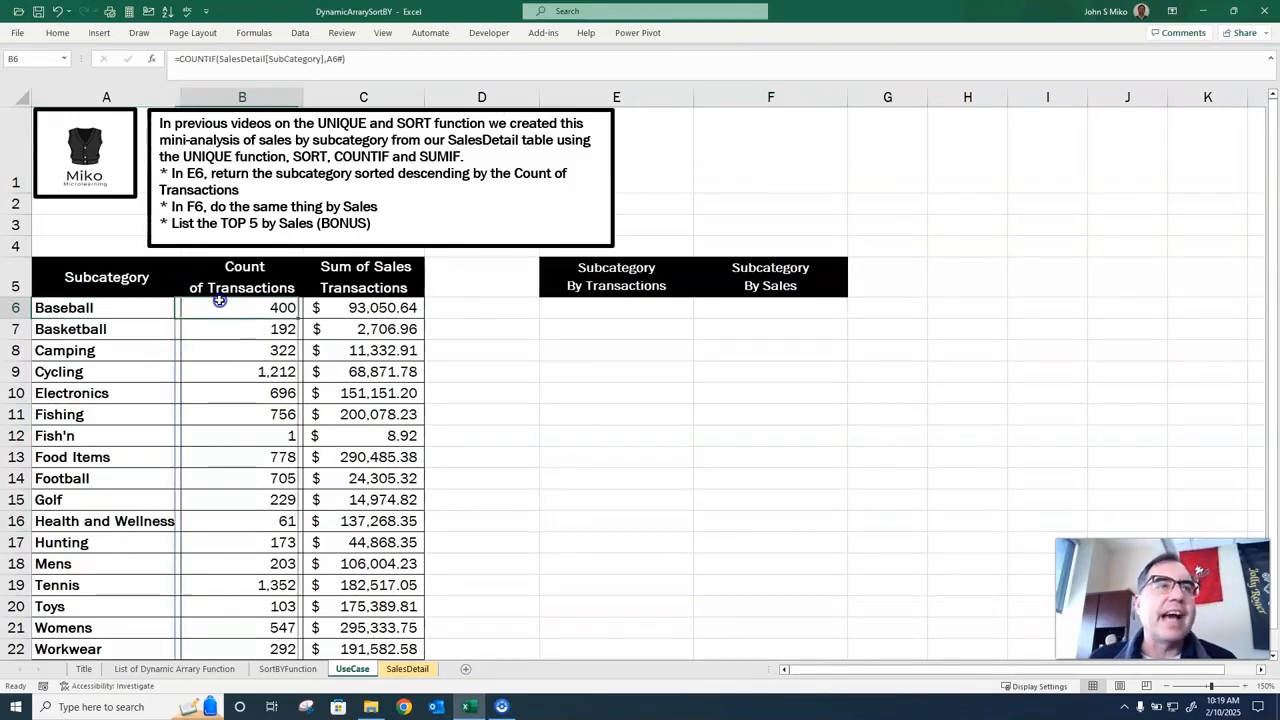
left_click(318, 304)
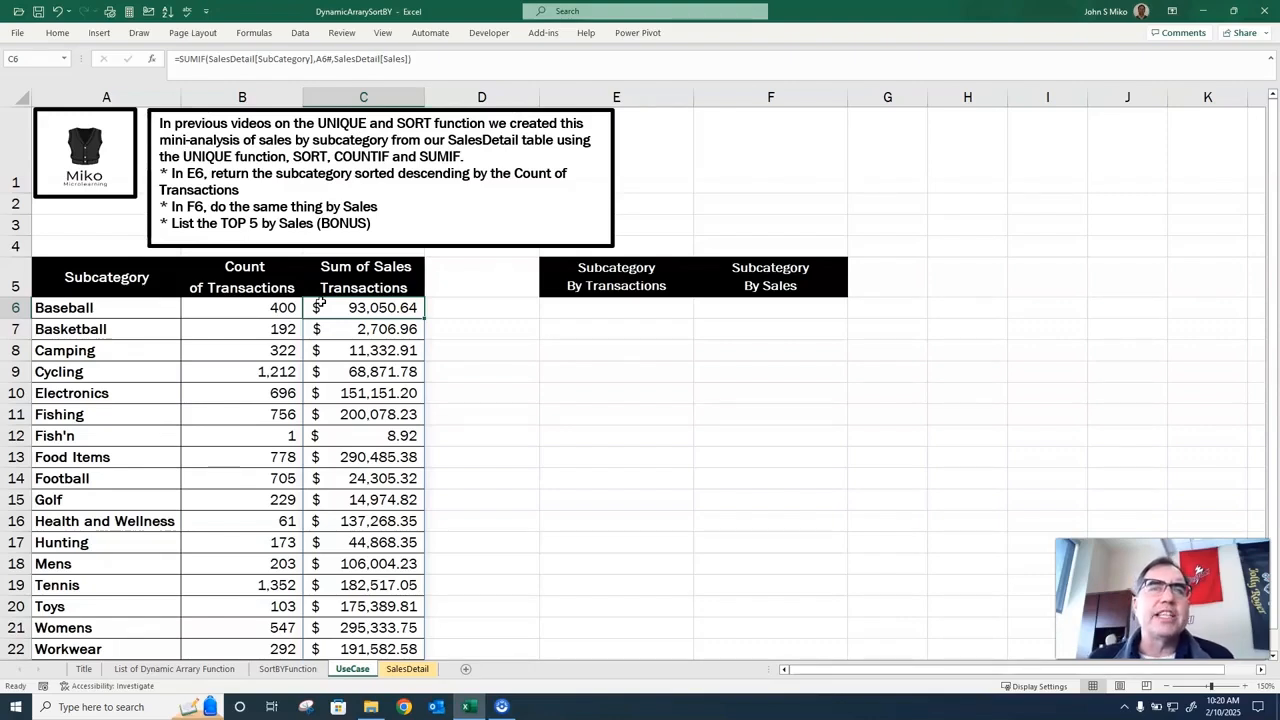
Enter a SORTBY formula in E6 that sorts the spilled array A6# by C6# in descending order (-1).
left_click(594, 307)
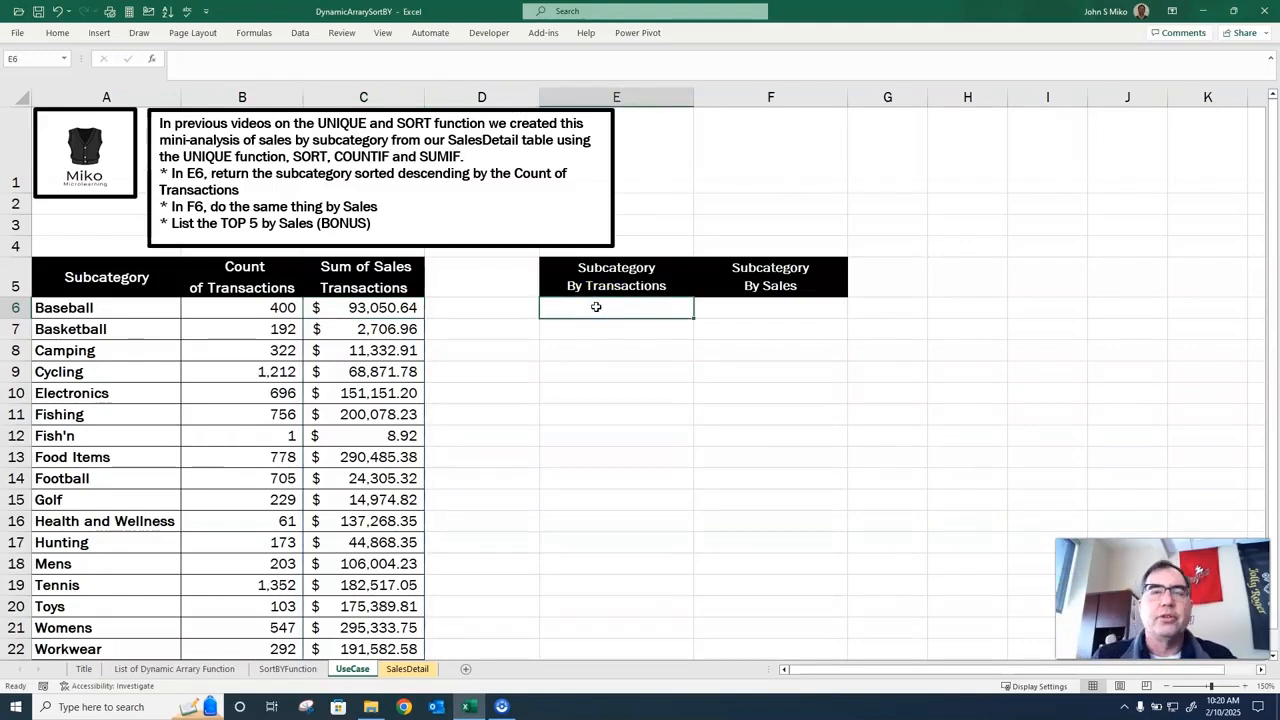
type("=sortby")
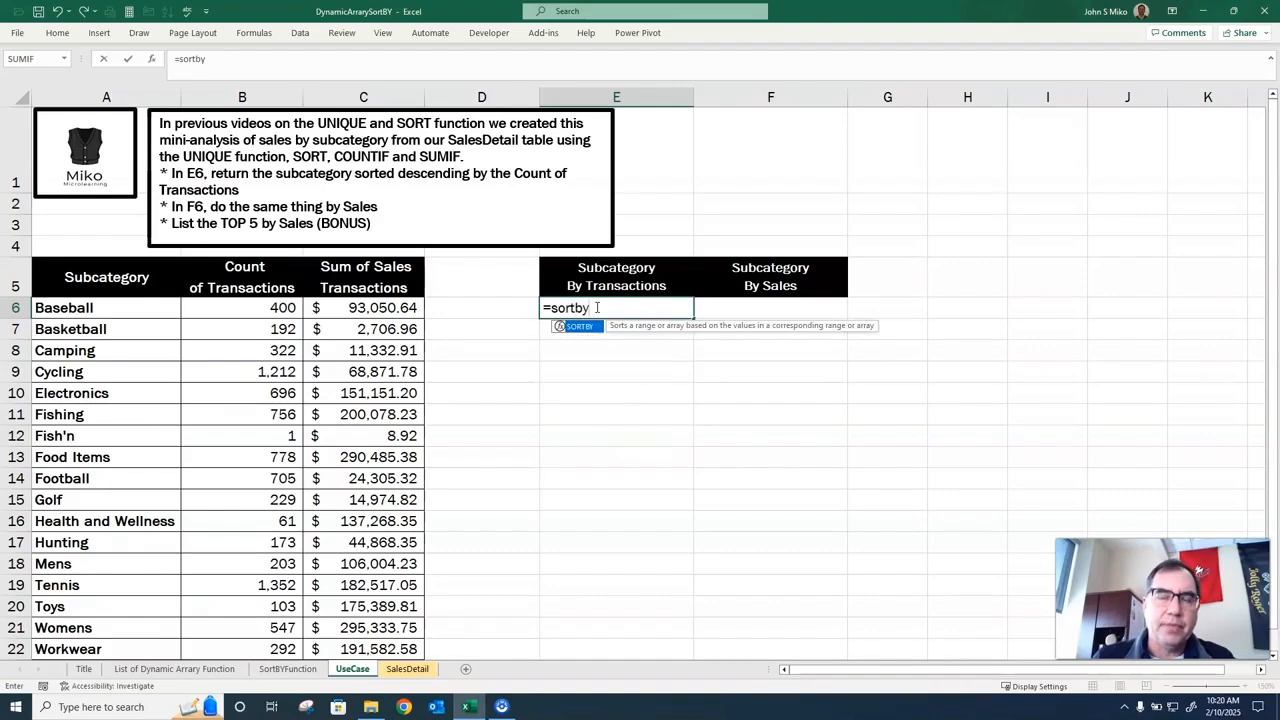
type("(a6")
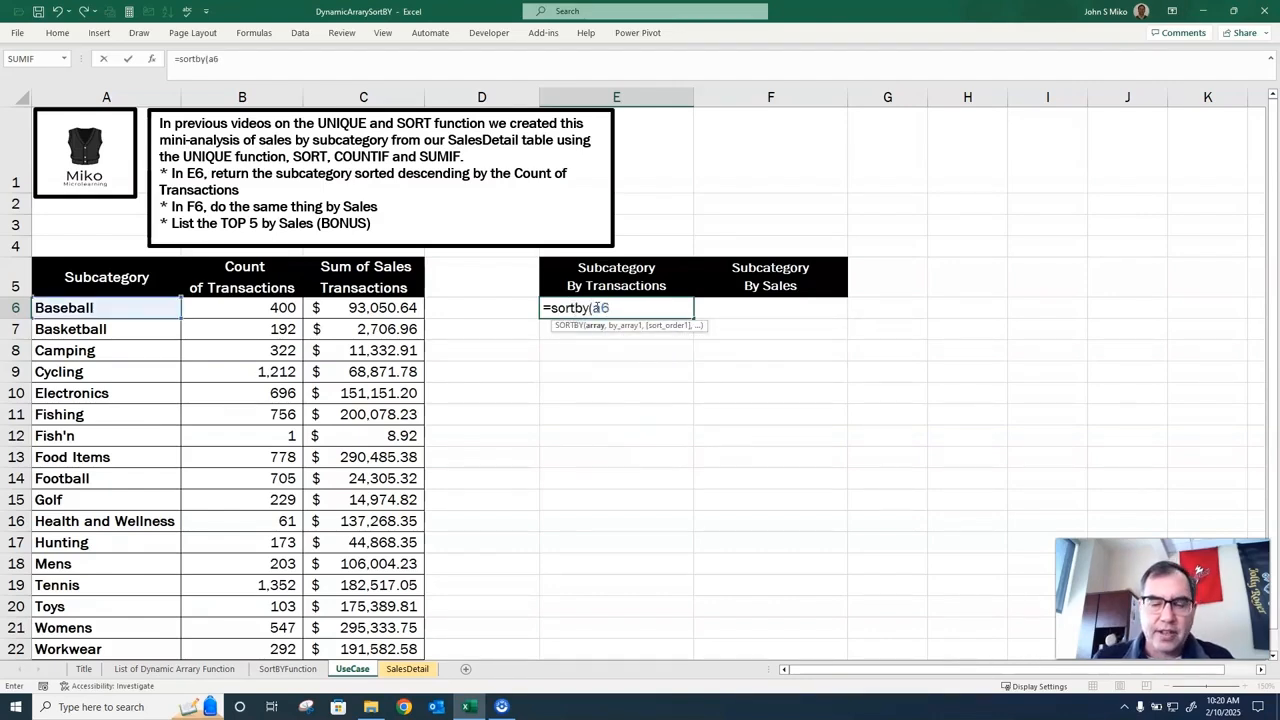
type("#")
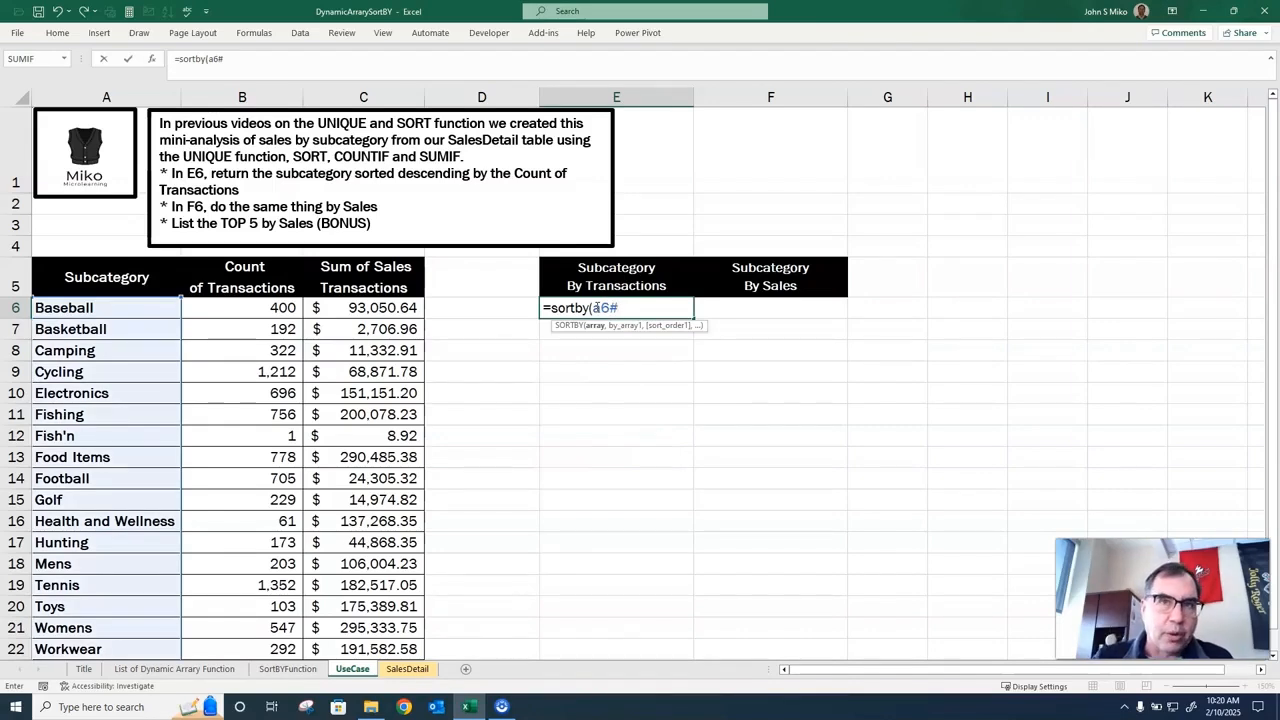
type(",c")
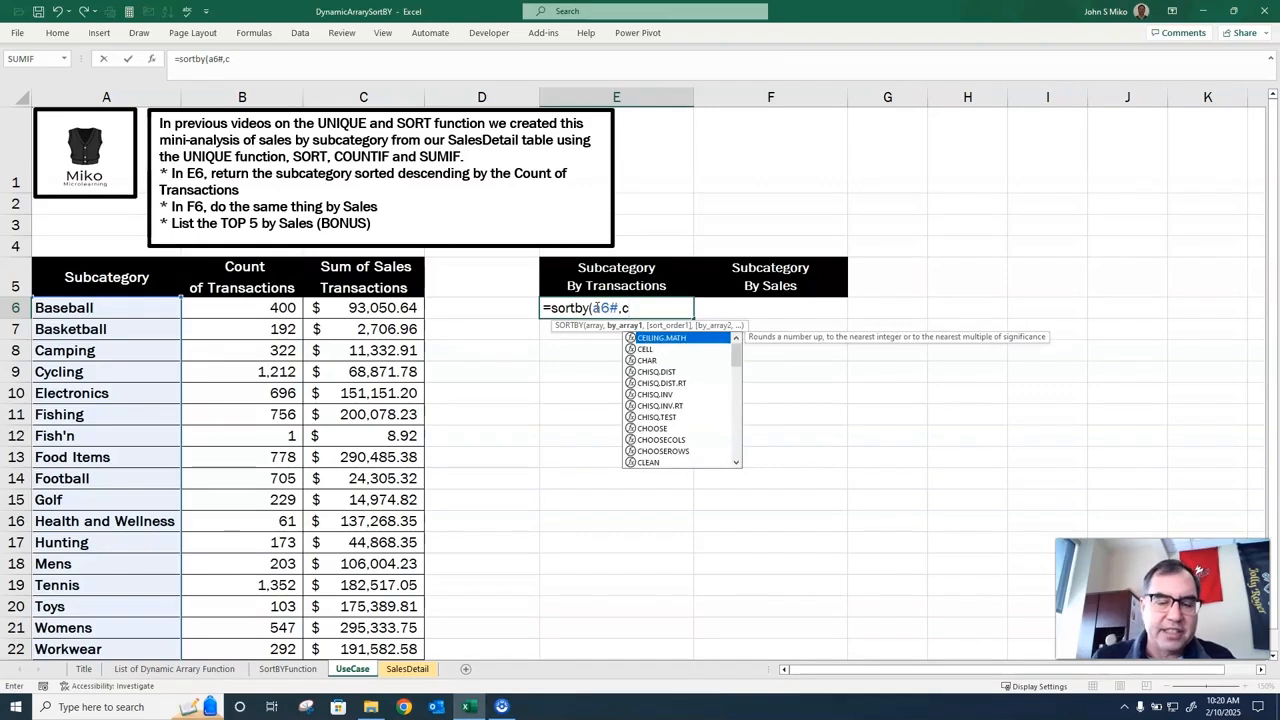
type("6#")
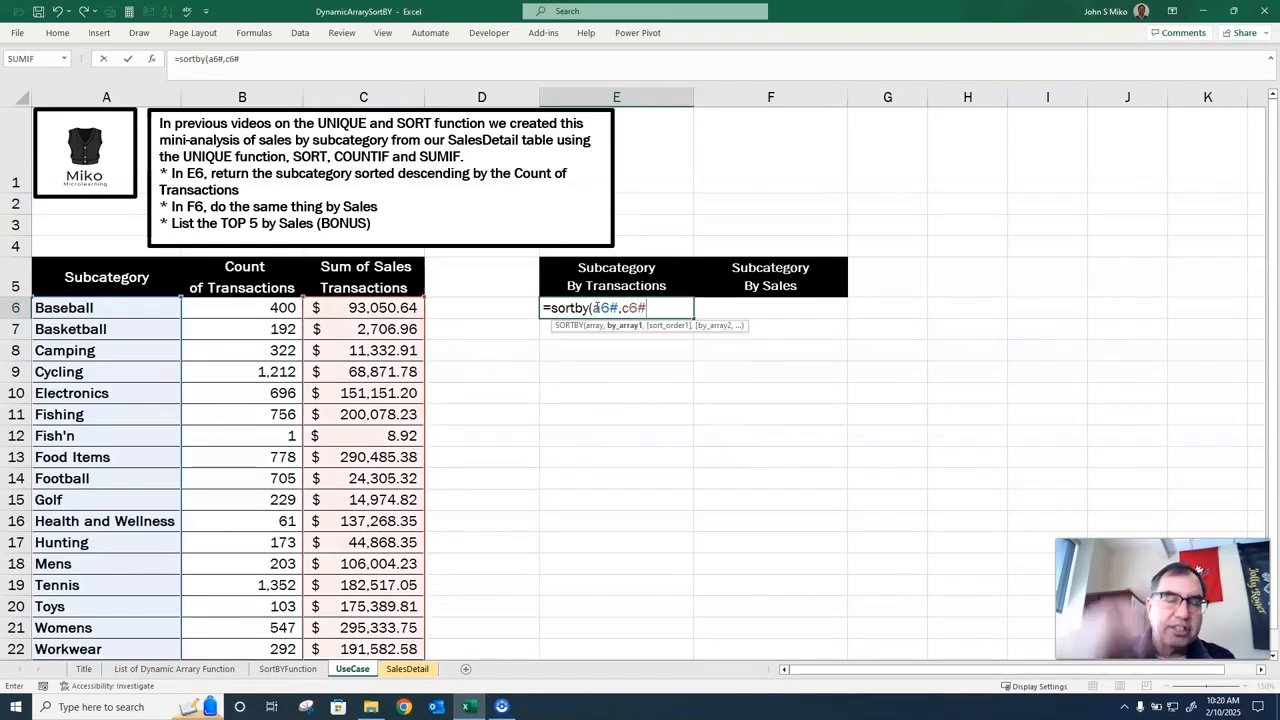
type(",1")
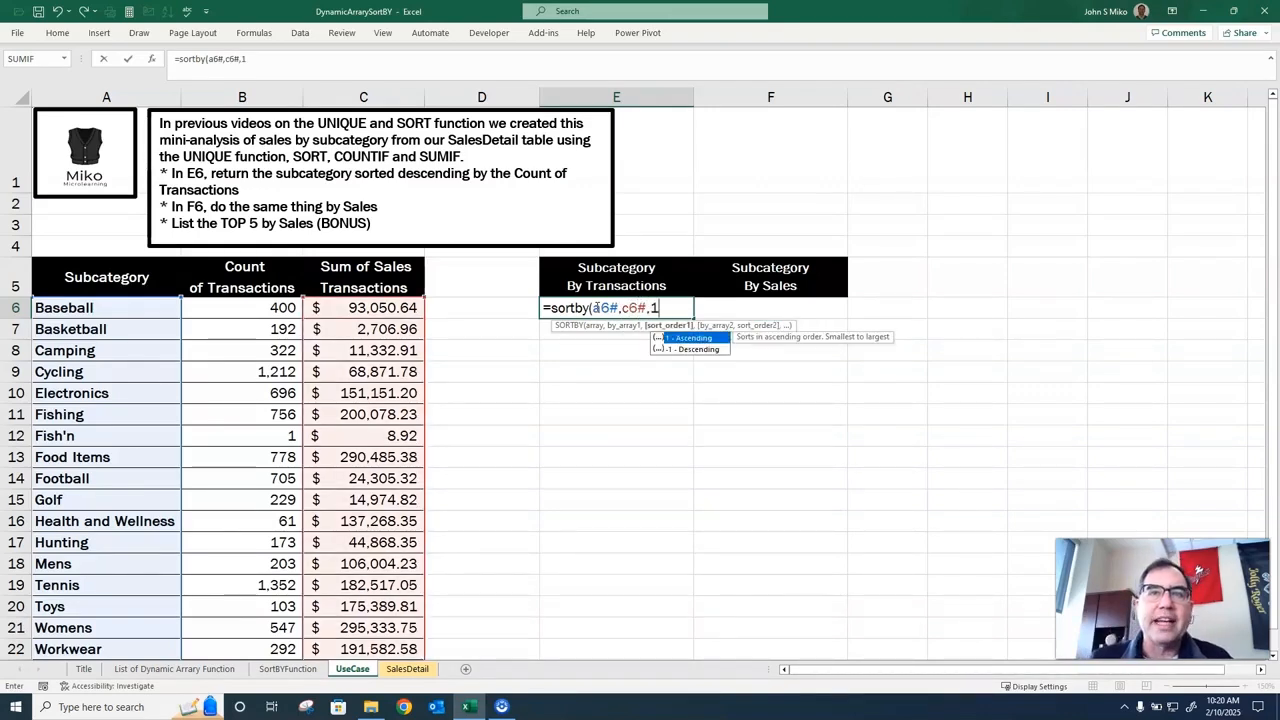
key("BackSpace")
type("-1")
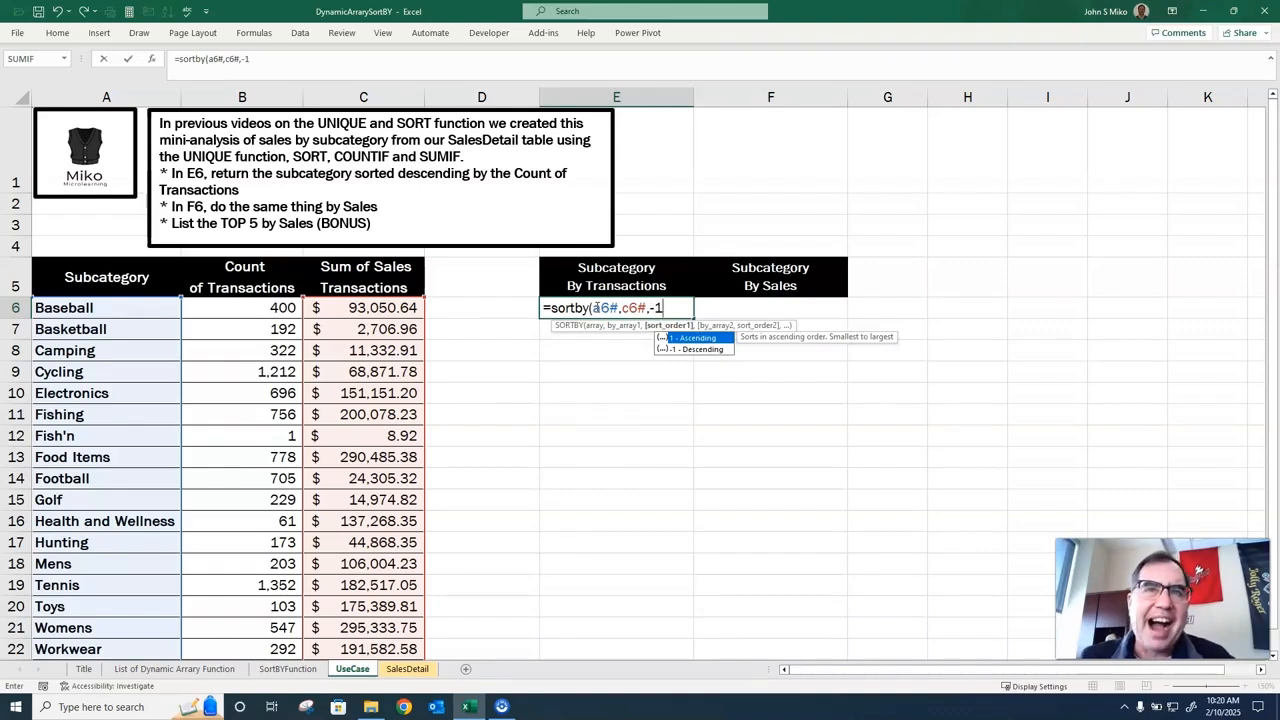
type(")")
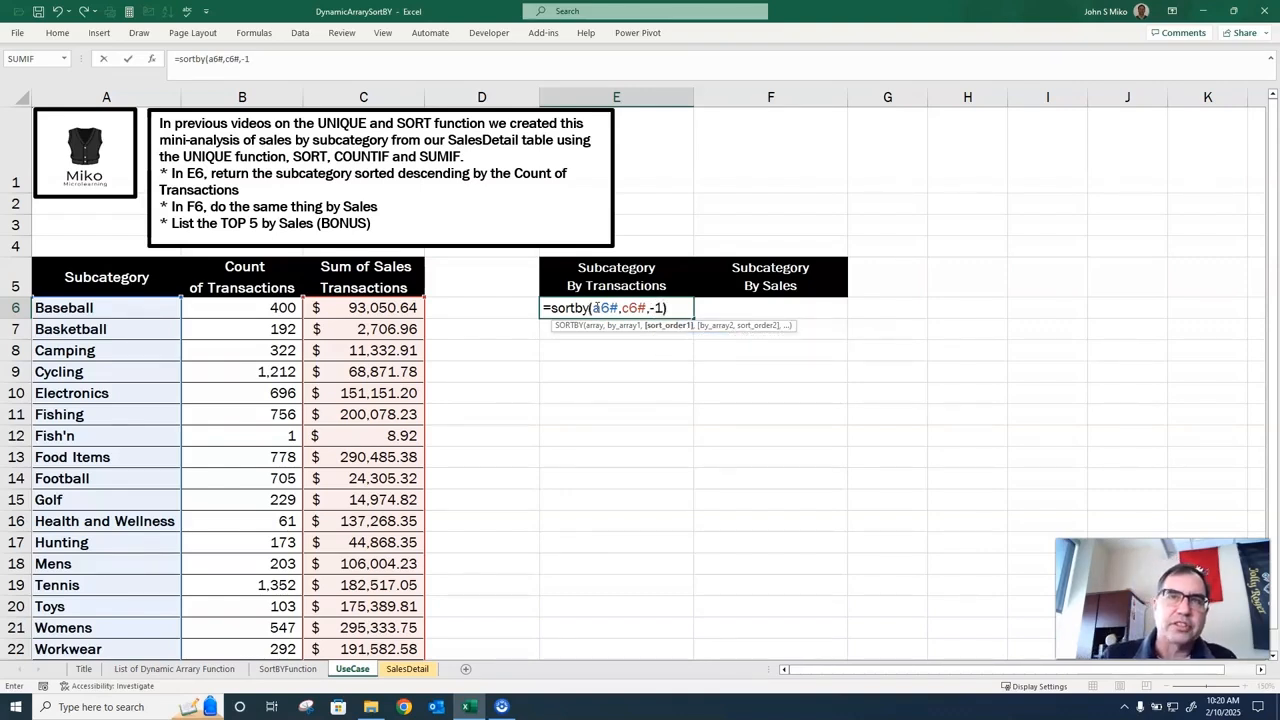
key("Return")
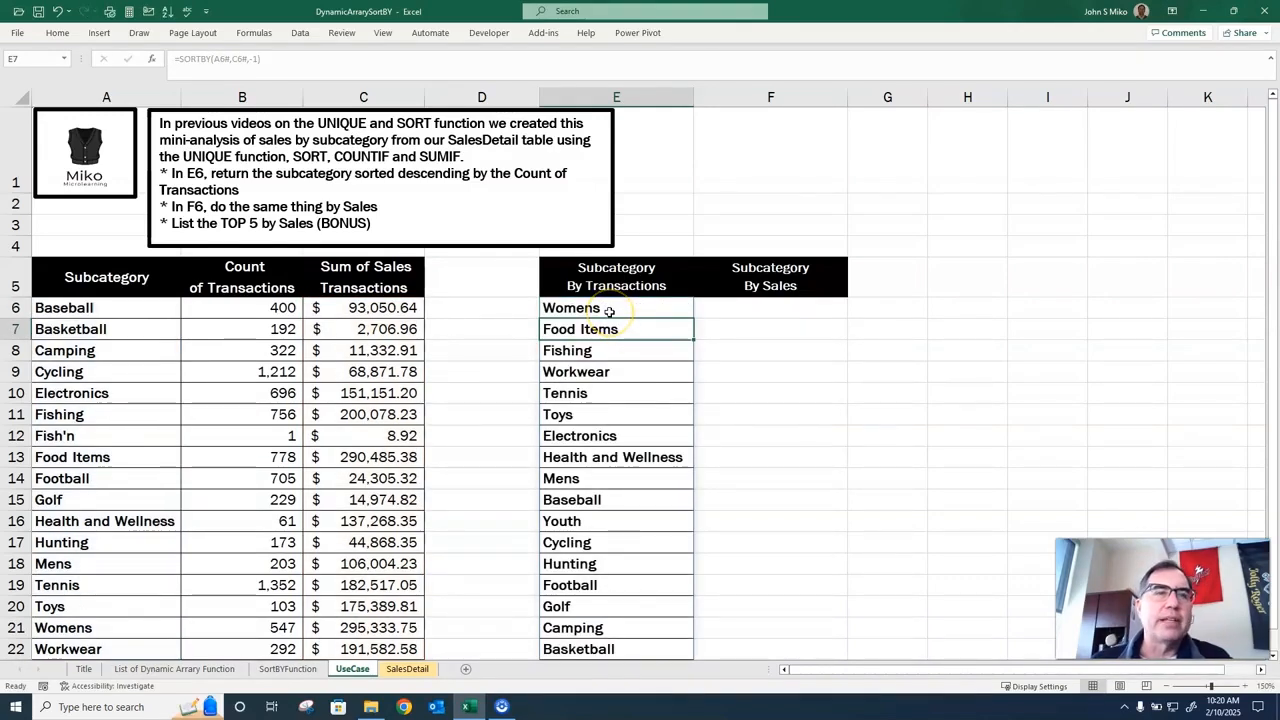
Change the sort-by array in the E6 SORTBY formula to B6#, the Count of Transactions column.
scroll(608, 316, "down", 1)
left_click(370, 563)
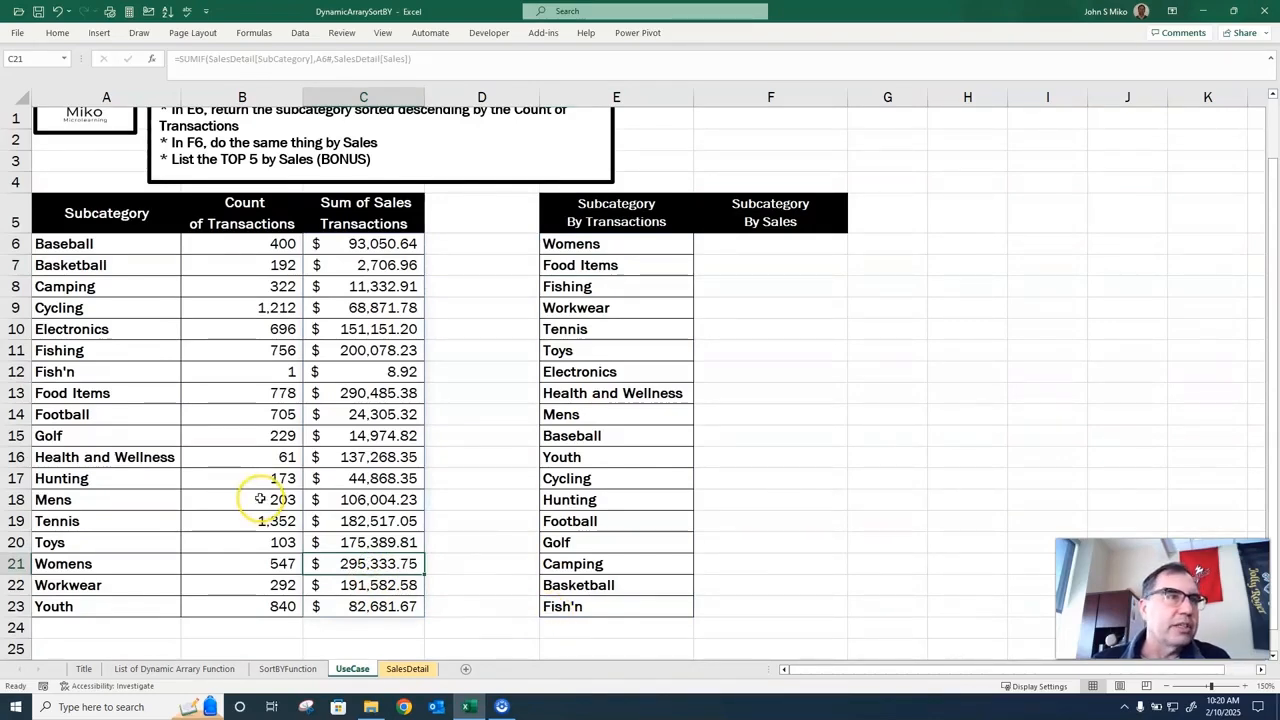
scroll(400, 372, "up", 2)
left_click(629, 309)
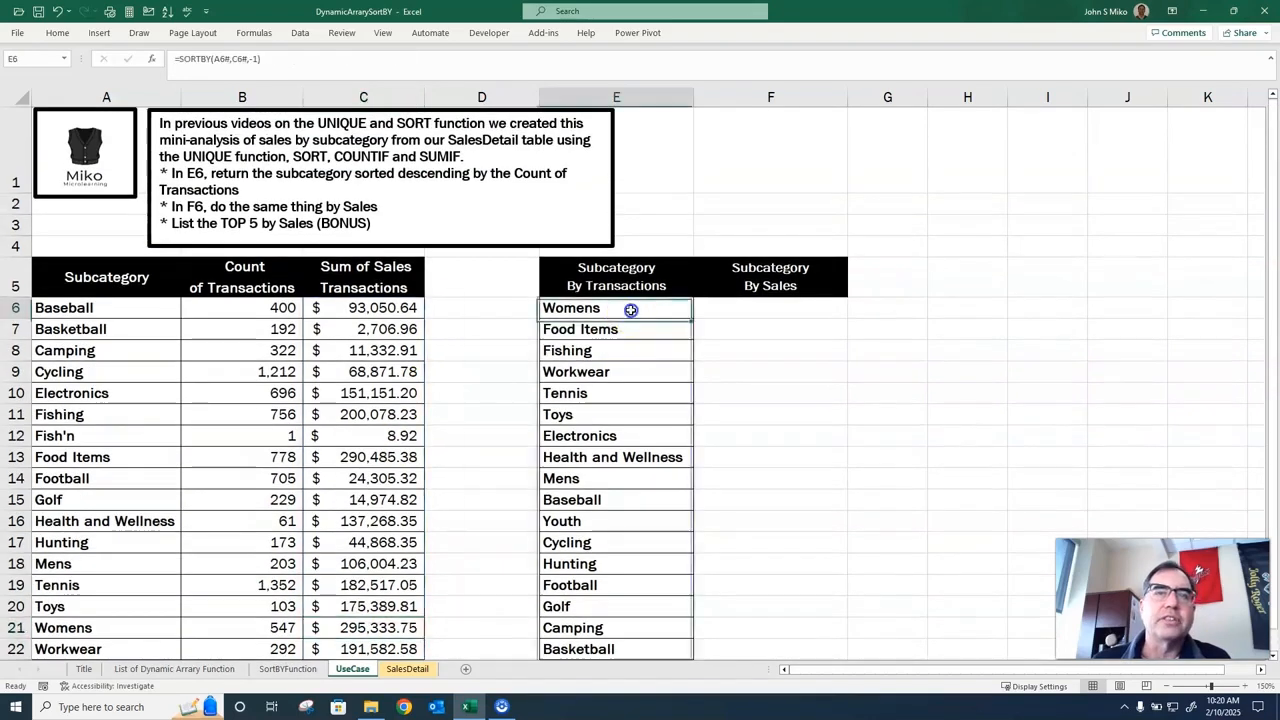
type("=SORTBY(A6#,C6#,-1)")
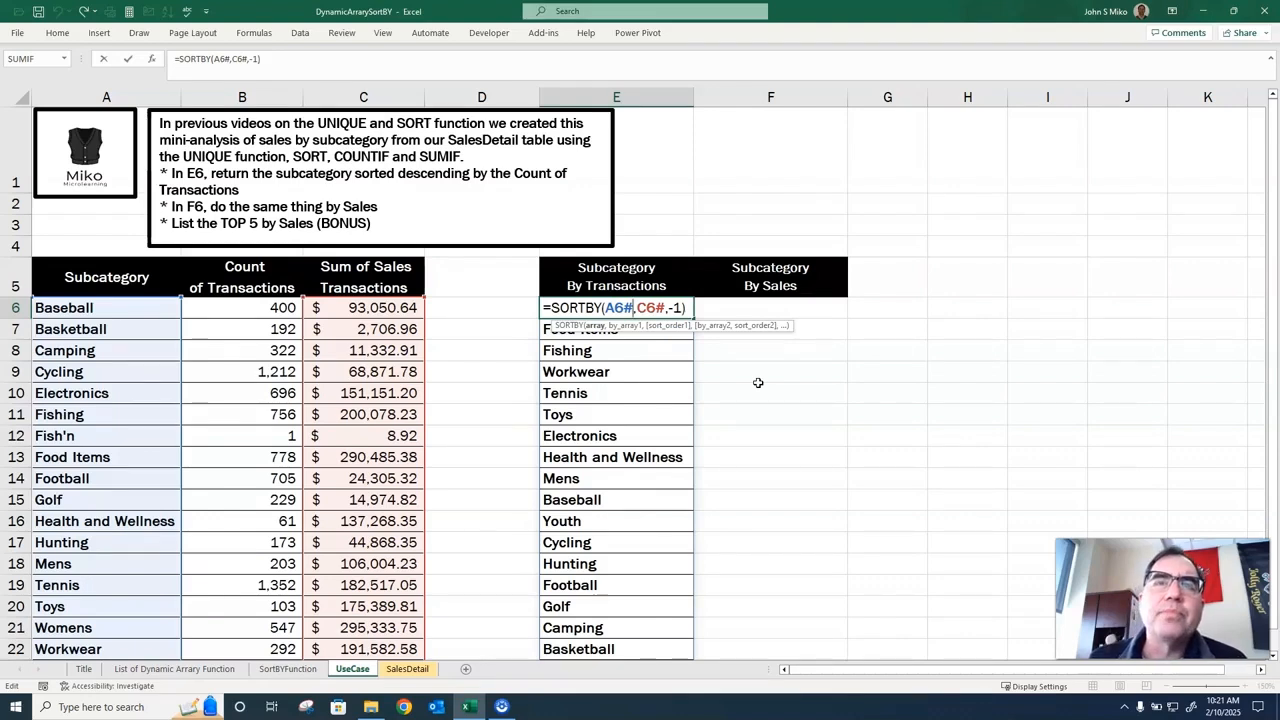
key("Right")
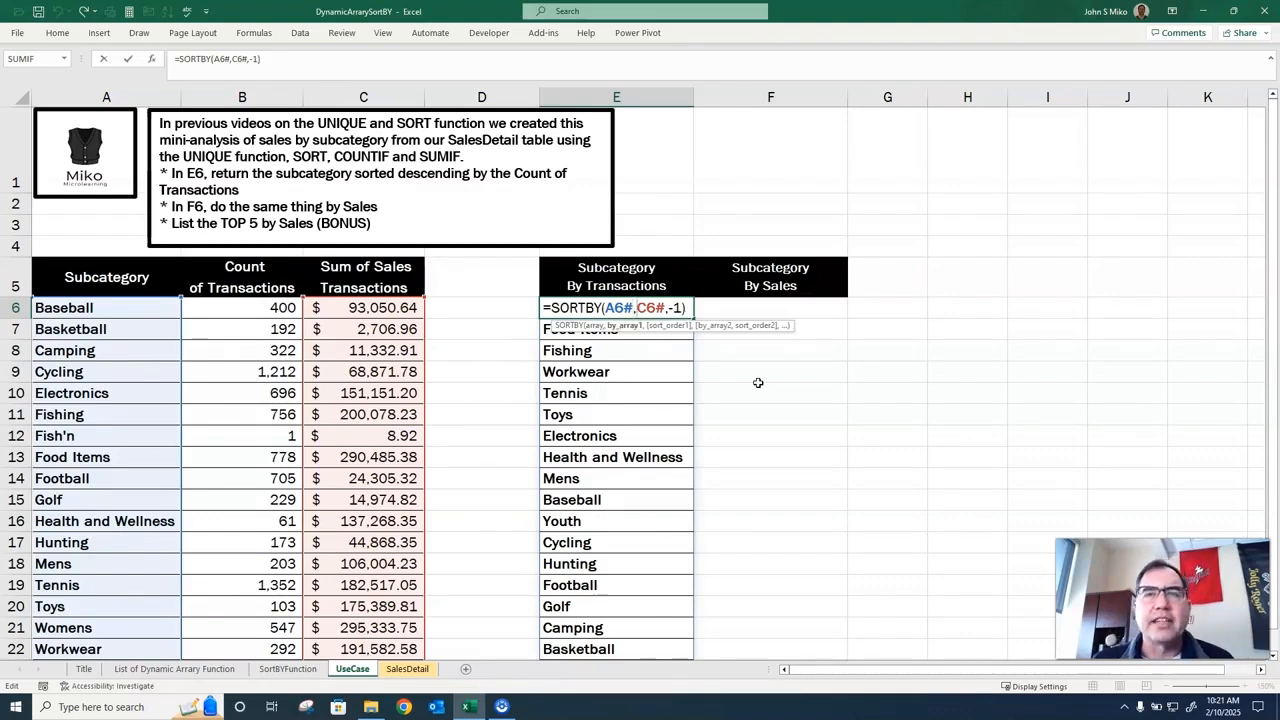
key("Delete")
type("B")
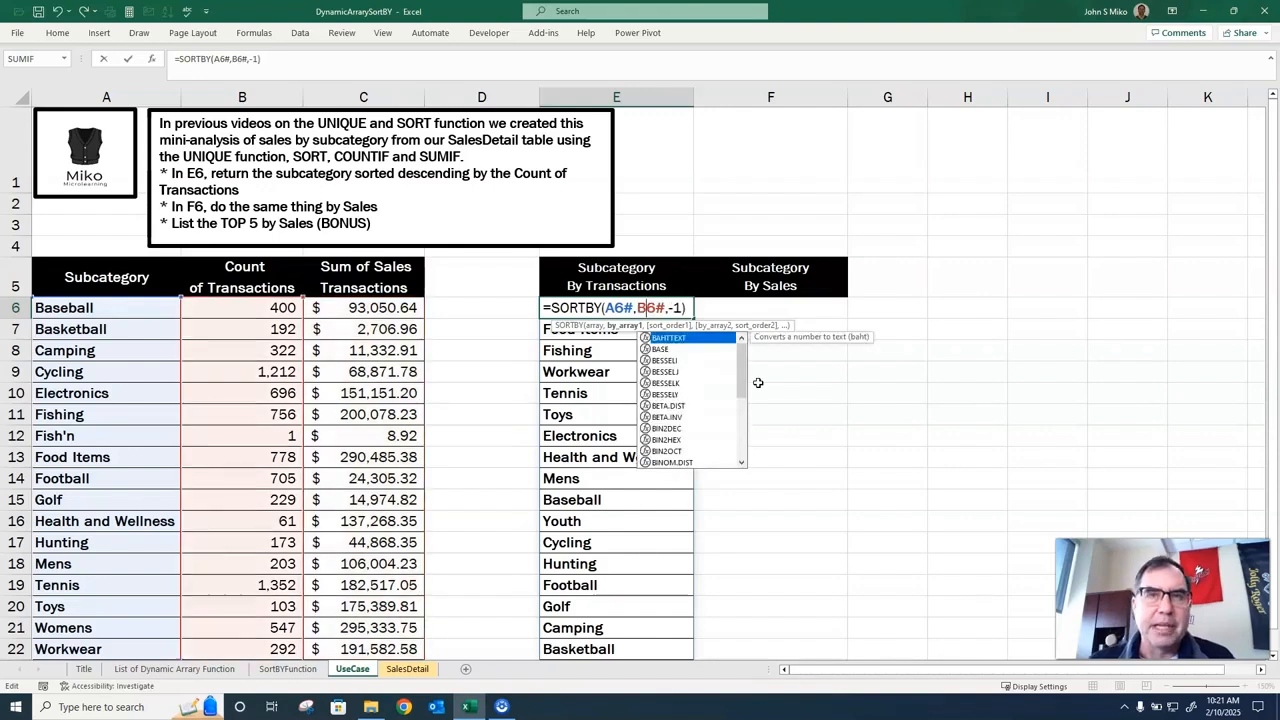
key("Return")
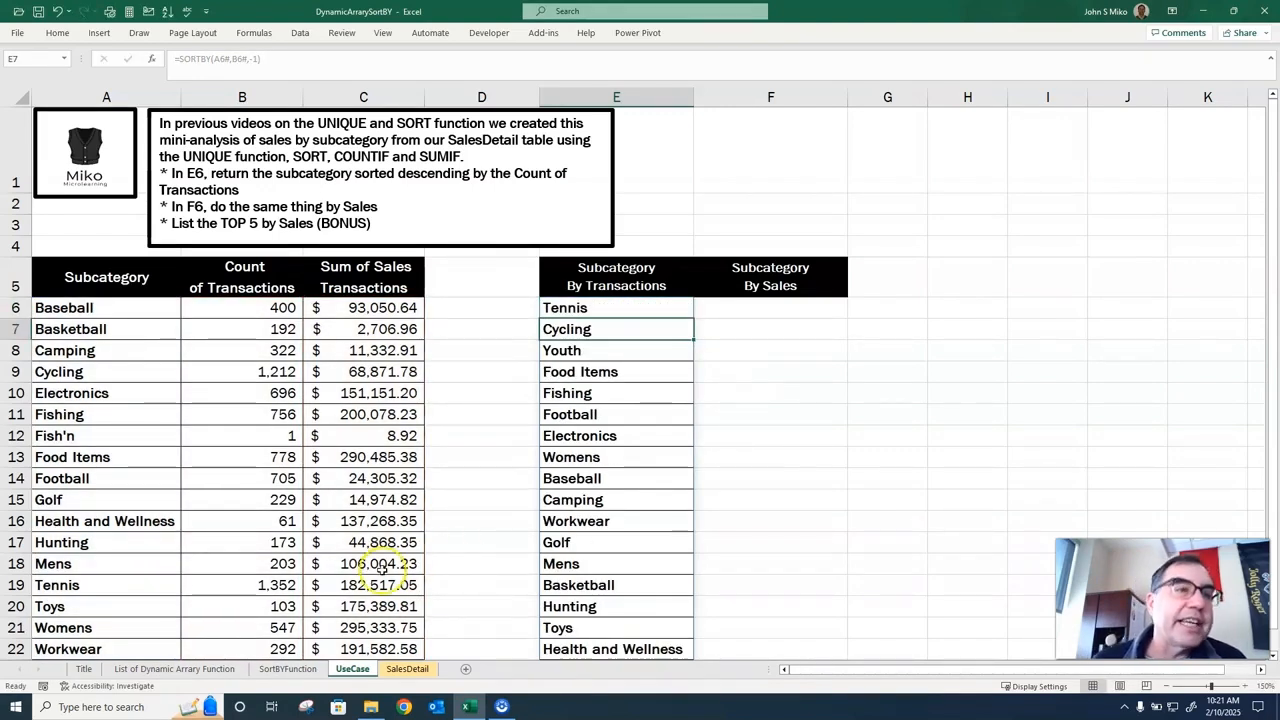
Review the full Subcategory By Transactions list and examine the SORTBY formula in E6.
scroll(510, 430, "down", 1)
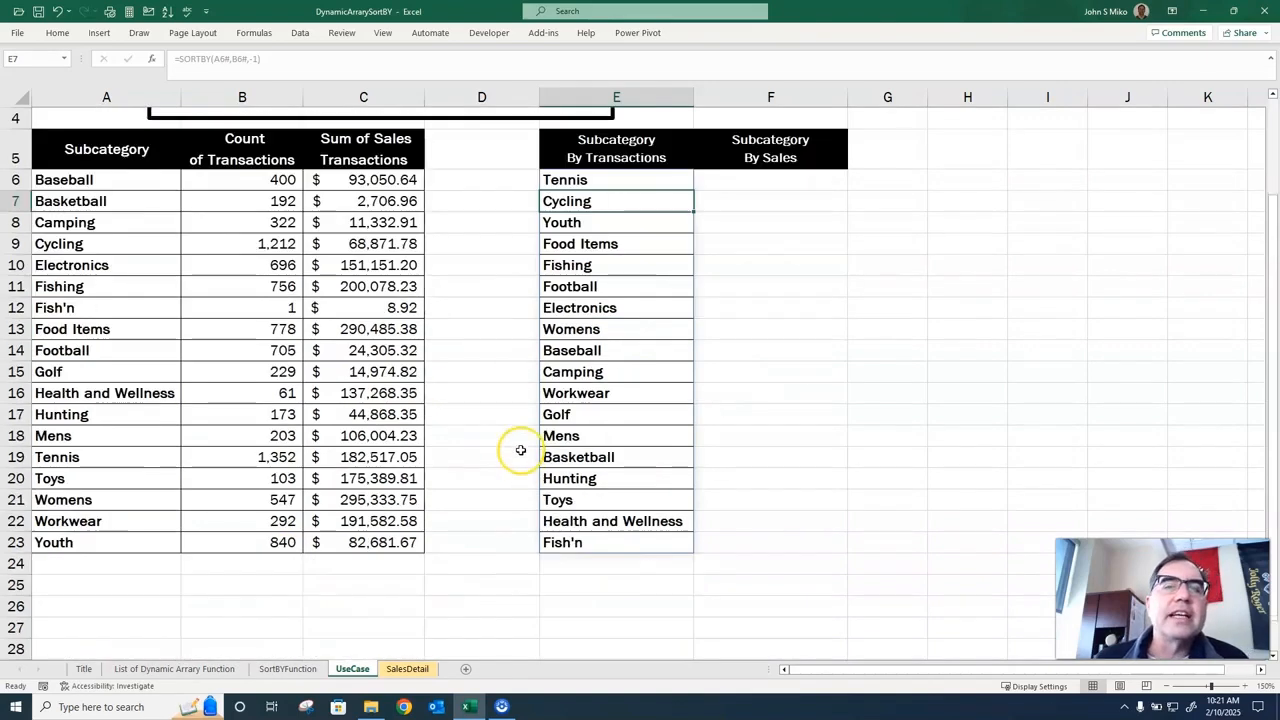
scroll(483, 507, "up", 1)
double_click(578, 307)
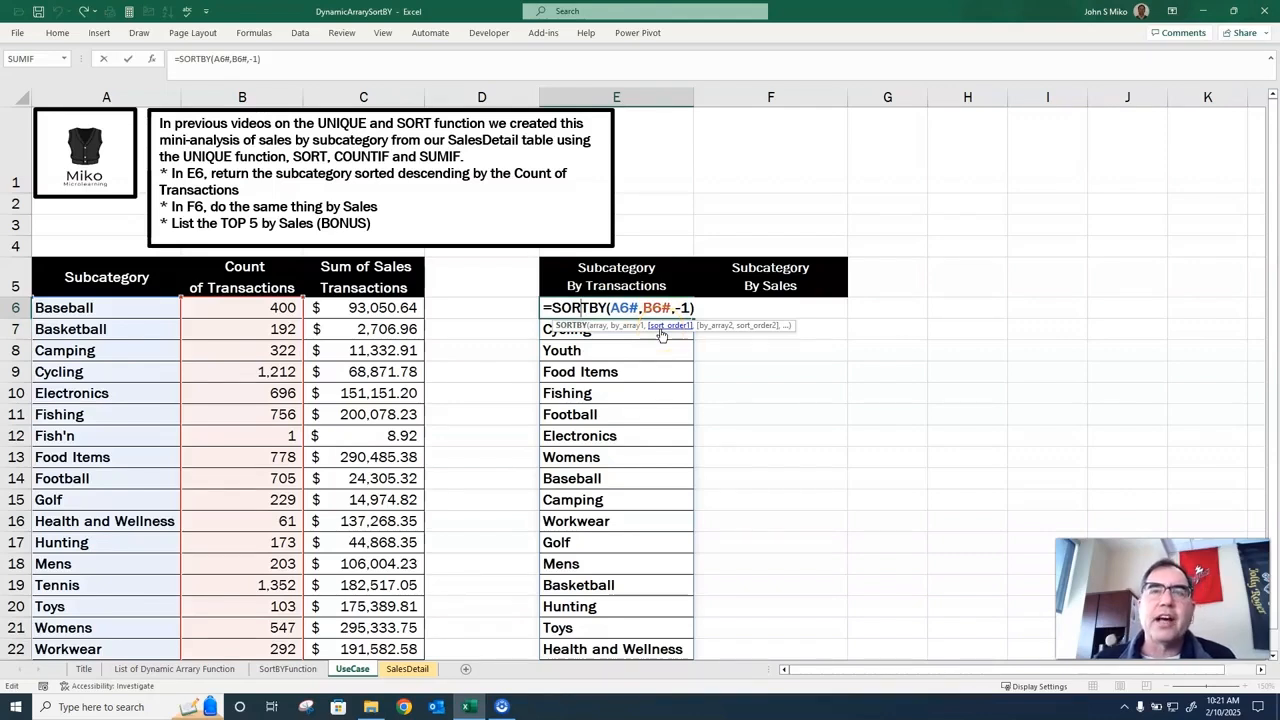
left_click(771, 408)
Enter a SORTBY formula in F6 that sorts A6# by the Sum of Sales array C6# in descending order (-1).
left_click(754, 309)
double_click(754, 309)
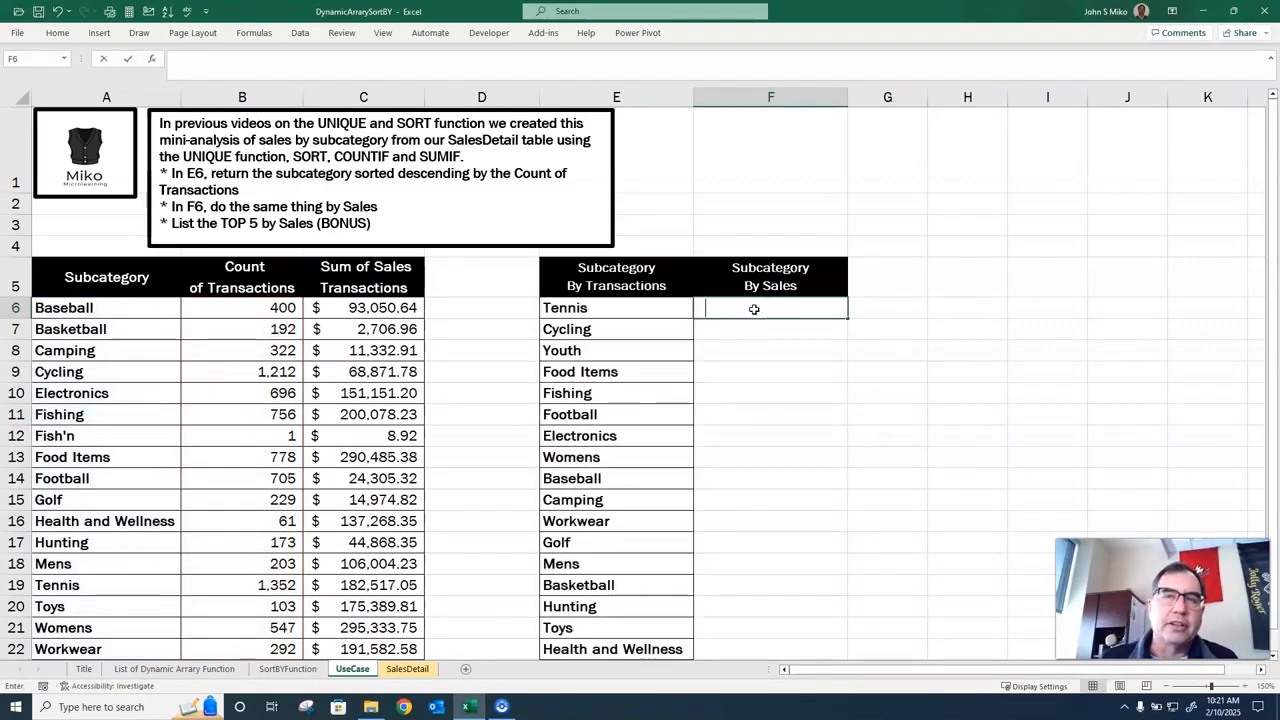
type("=sort")
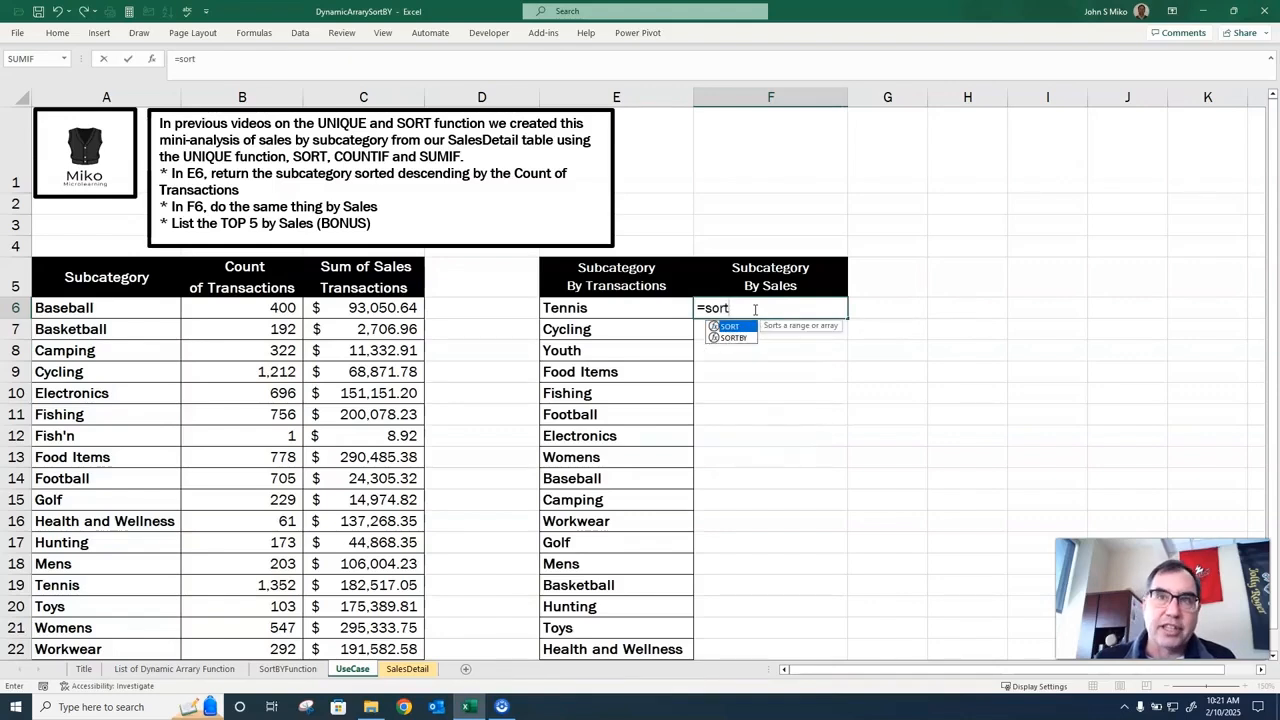
type("by(a")
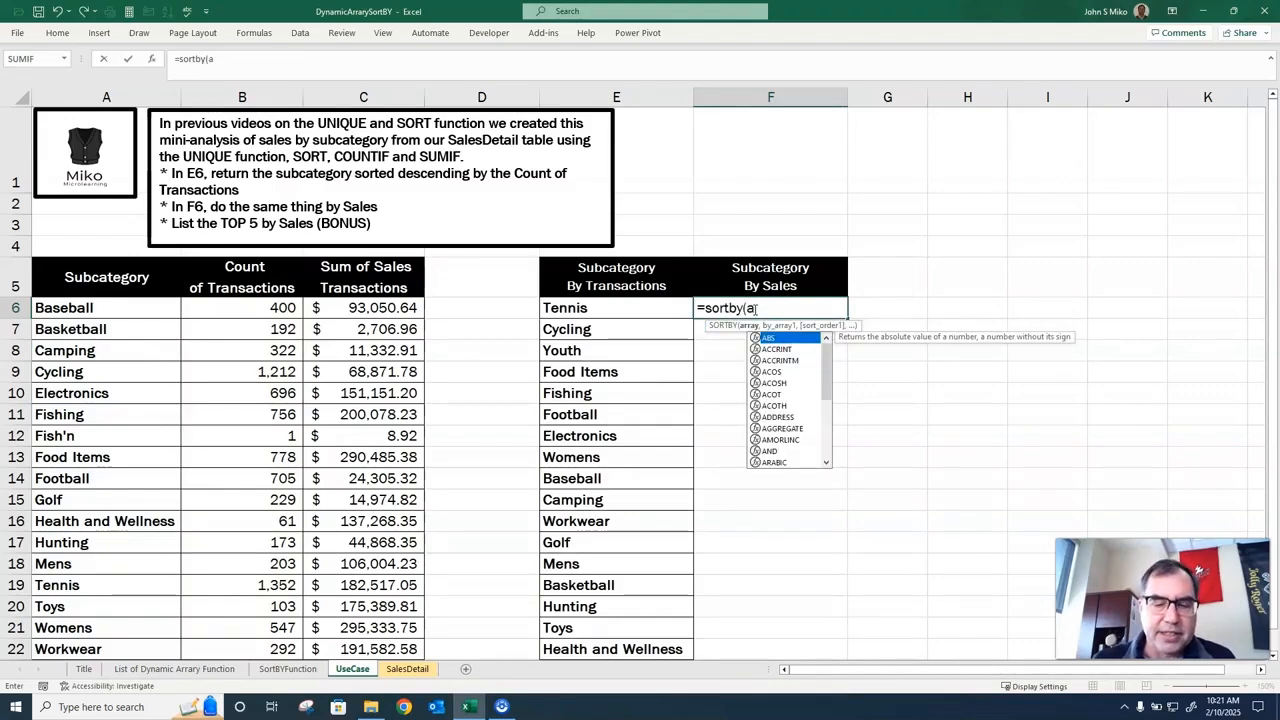
type("6#,")
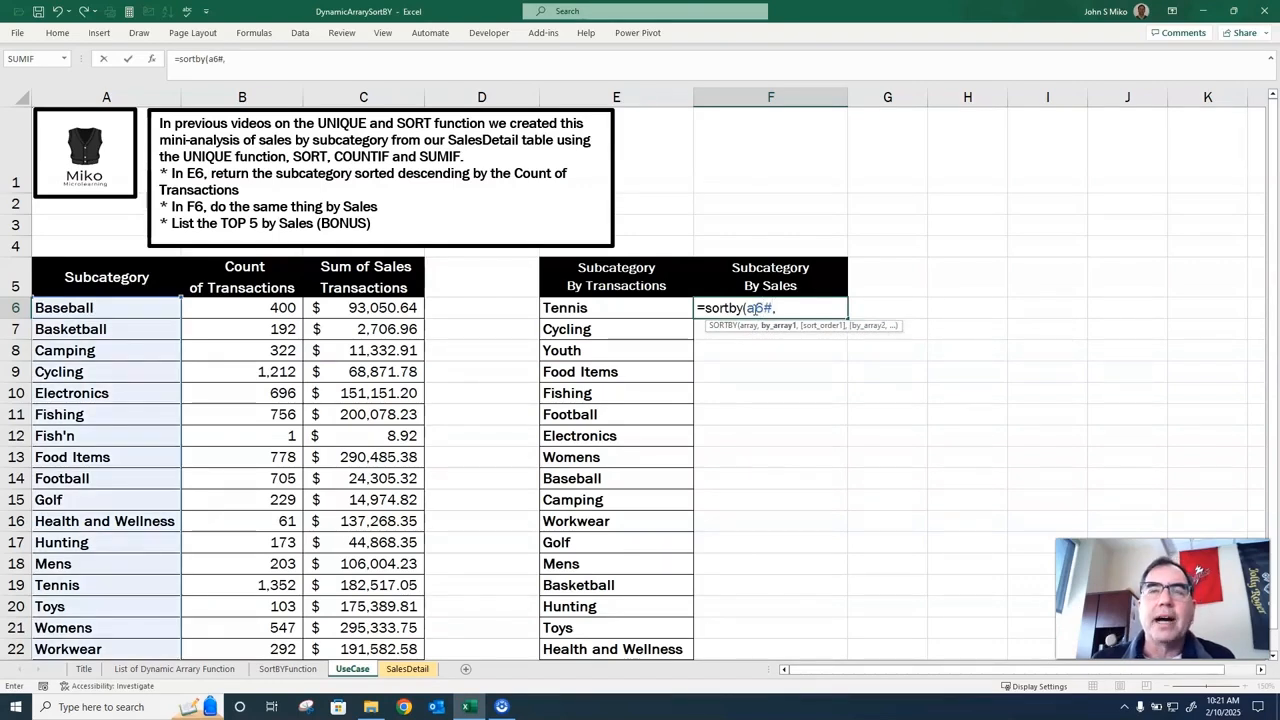
type("c6")
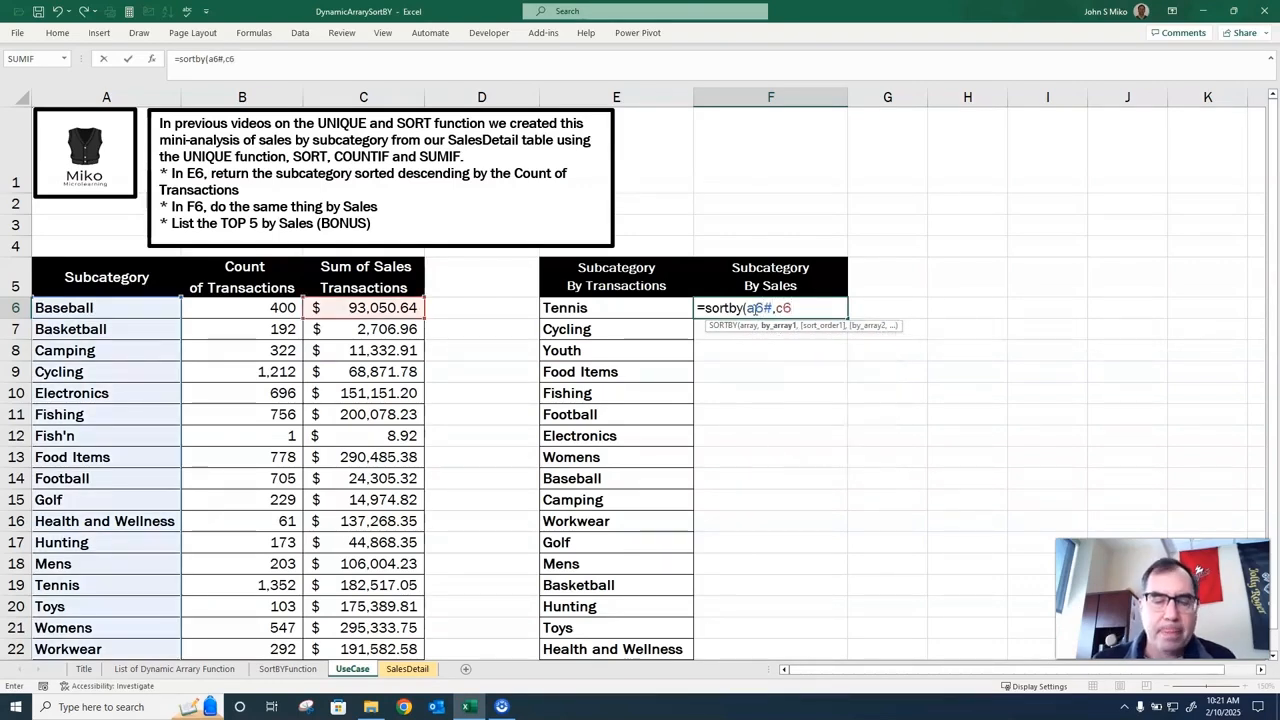
type("#,-1)")
key("Return")
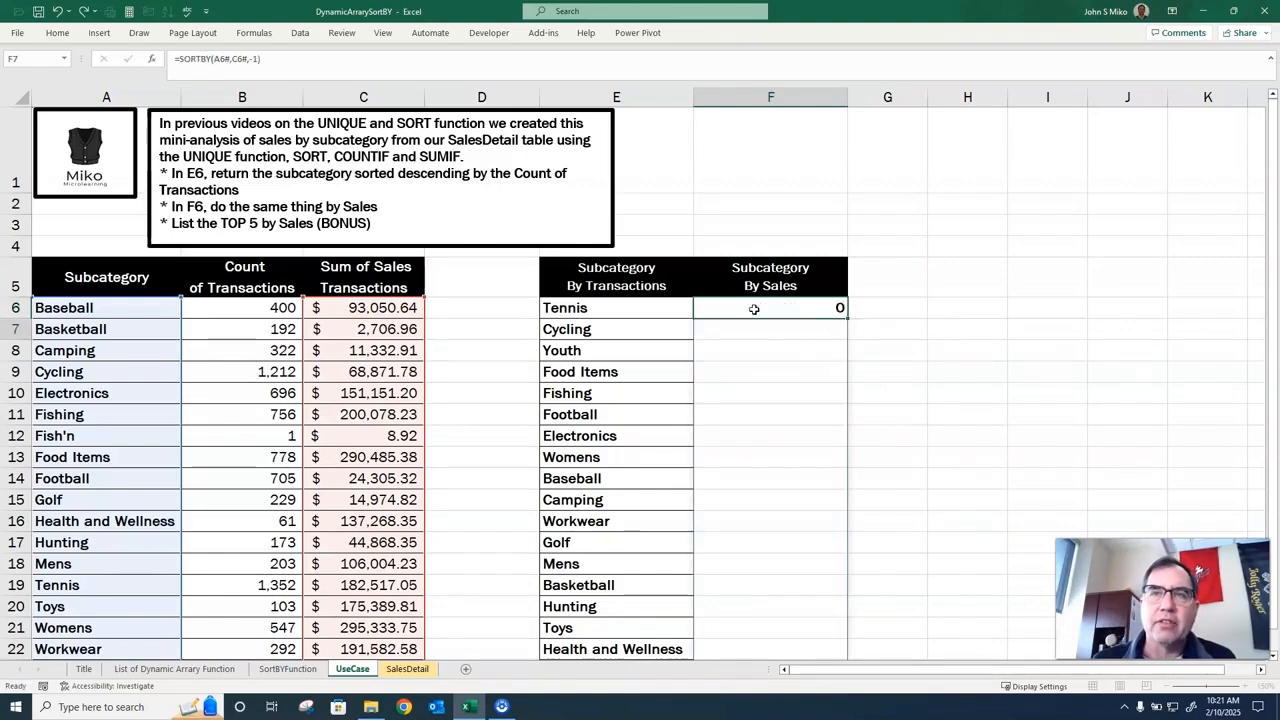
Wrap the F6 SORTBY formula in TAKE with 5 rows to list only the top five subcategories by sales.
left_click(755, 308)
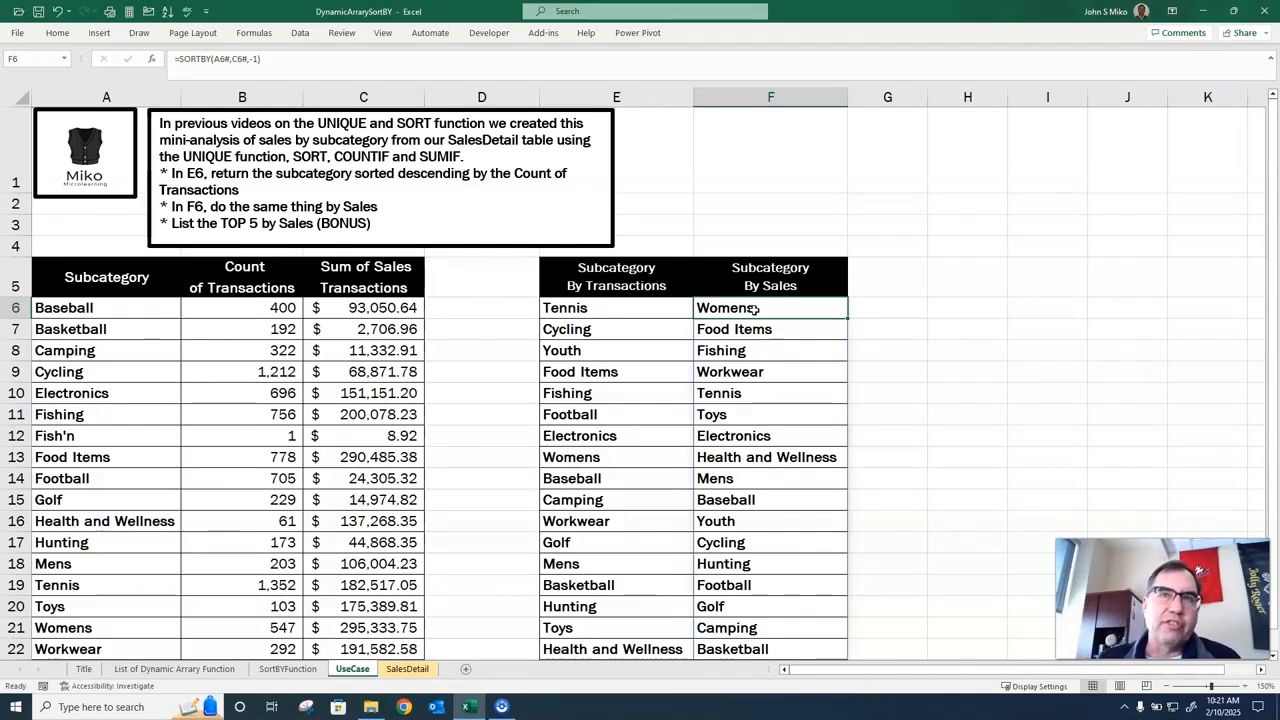
scroll(766, 330, "down", 2)
scroll(779, 356, "up", 2)
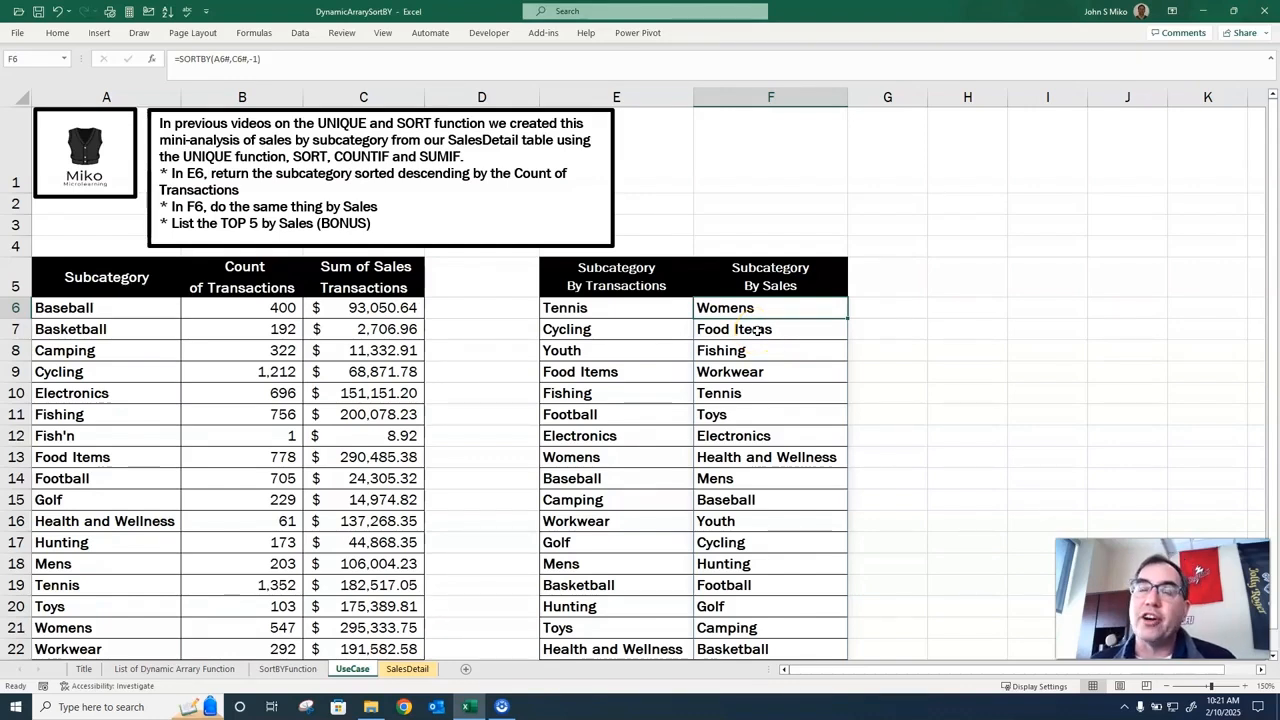
double_click(738, 305)
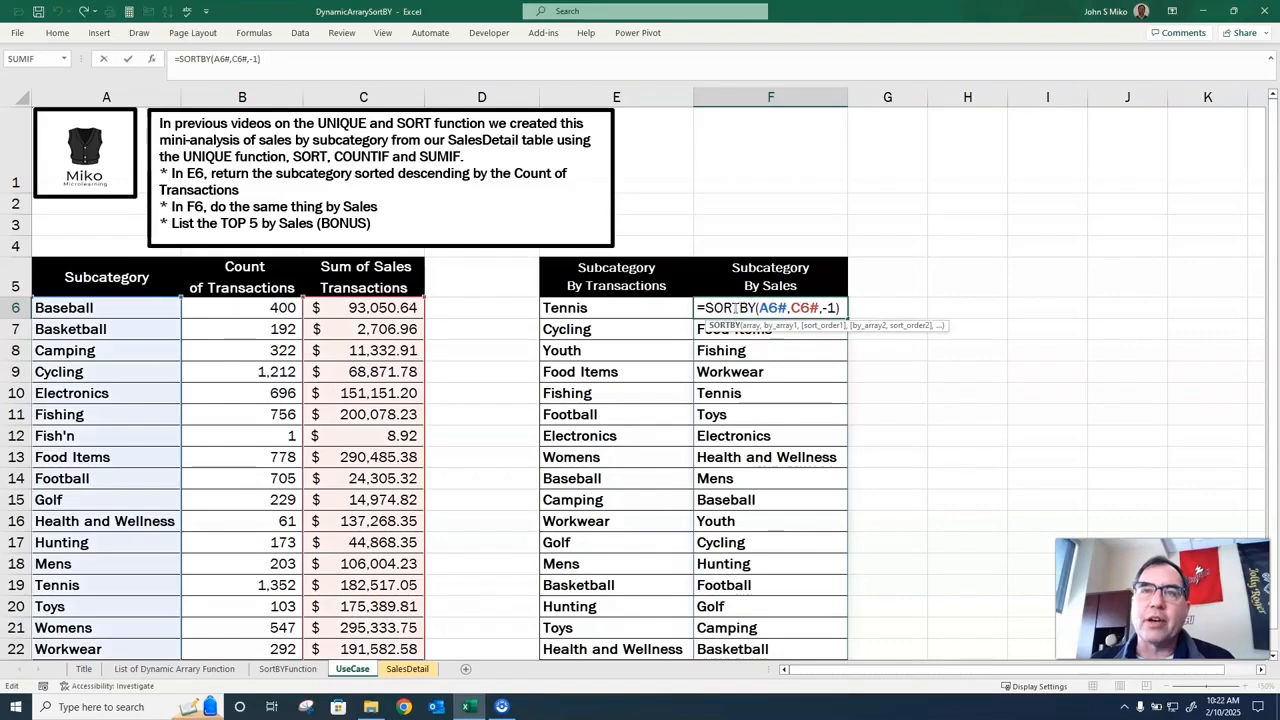
left_click(705, 309)
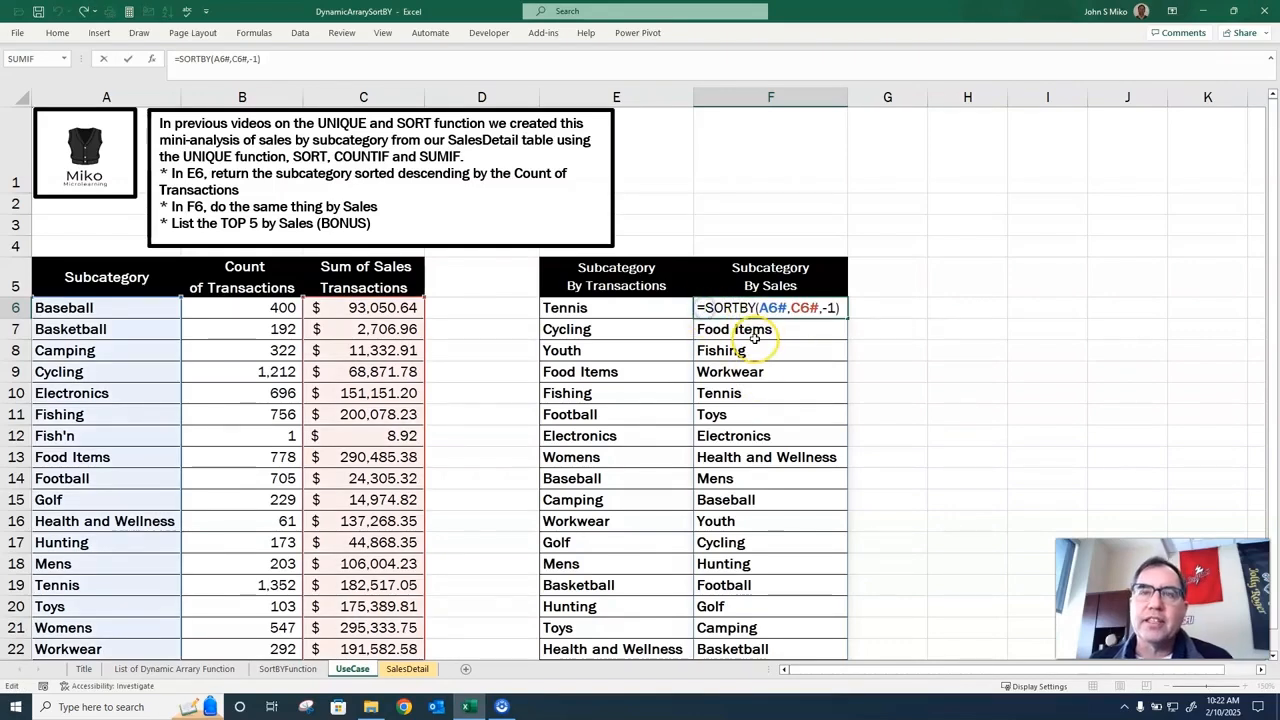
type("take")
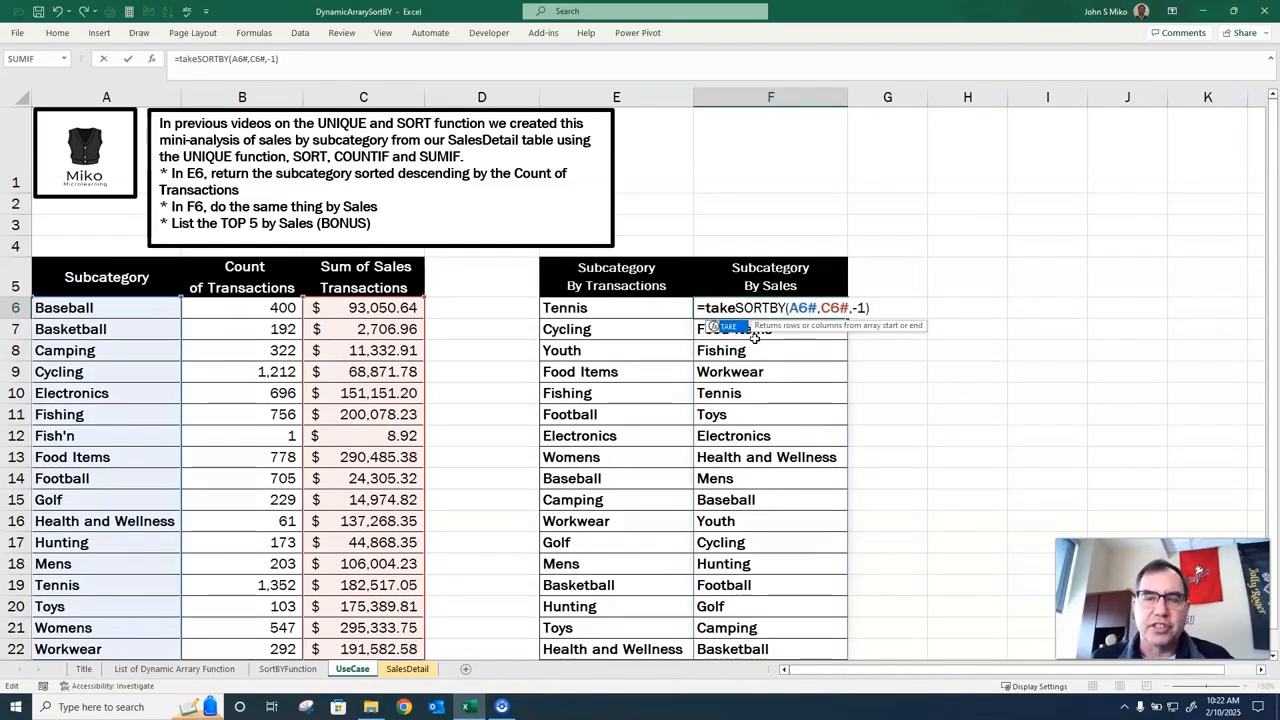
type("(")
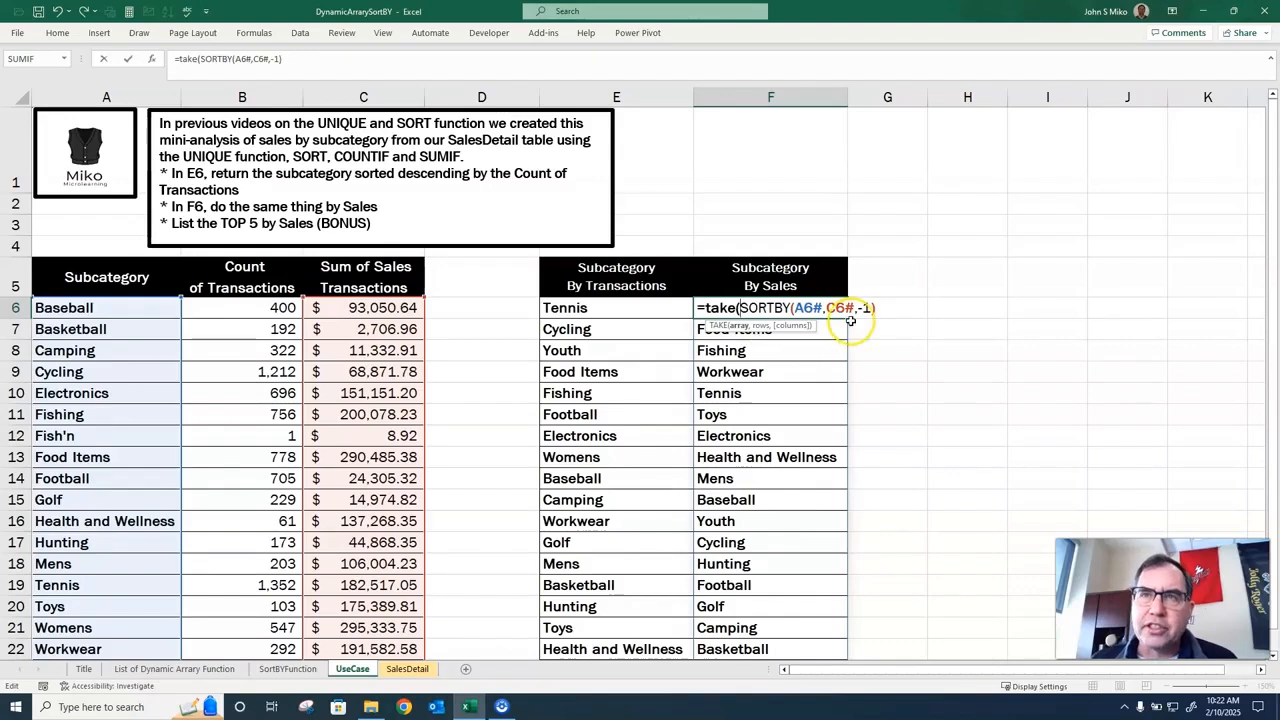
left_click(884, 310)
type(",5")
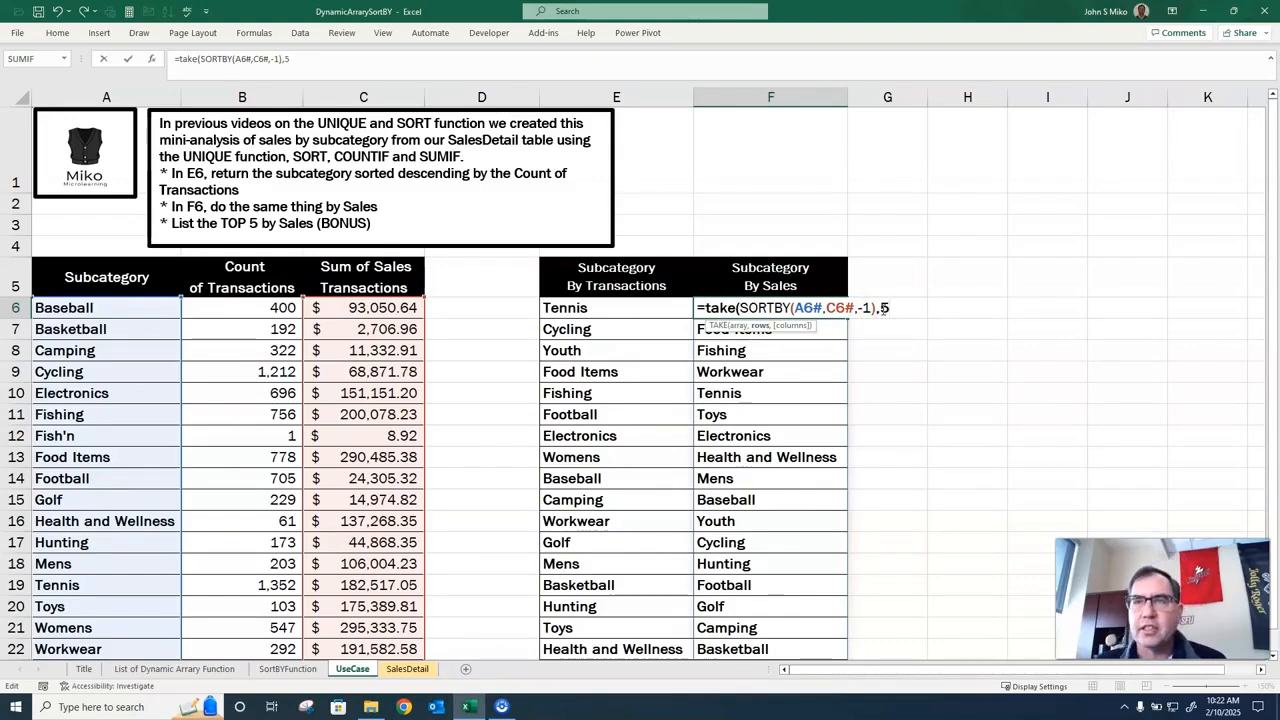
type(")")
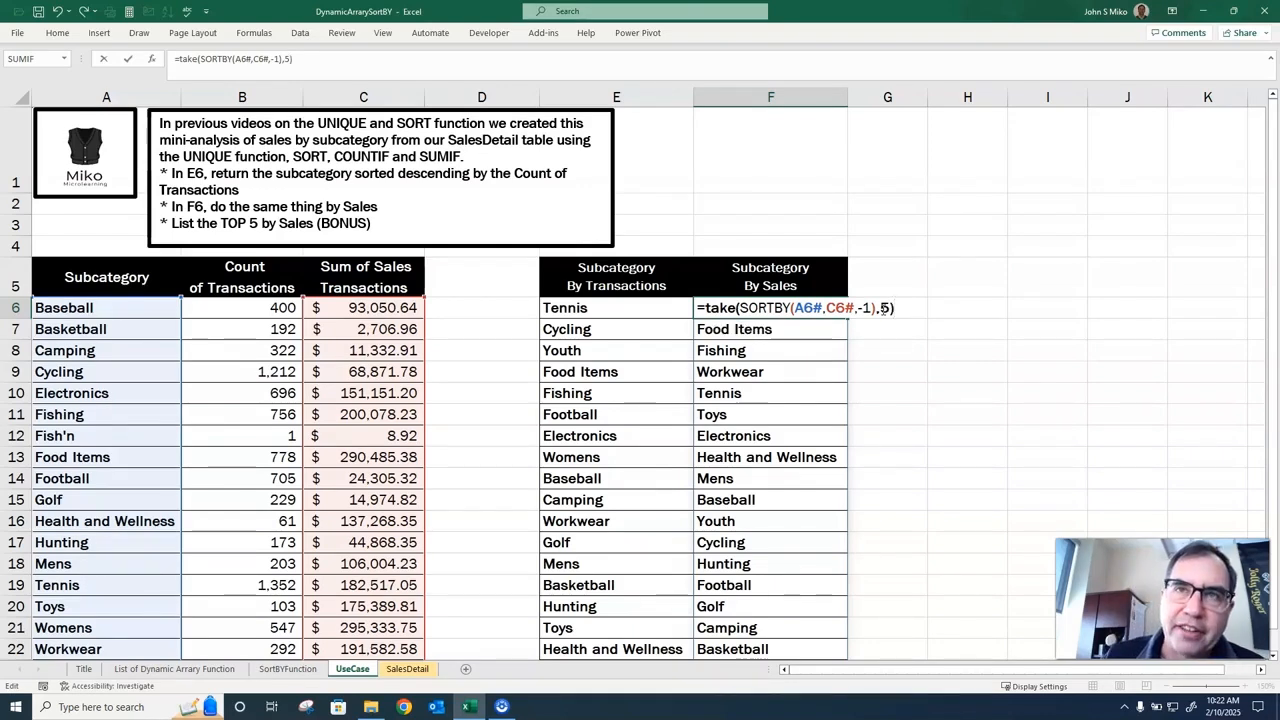
key("Return")
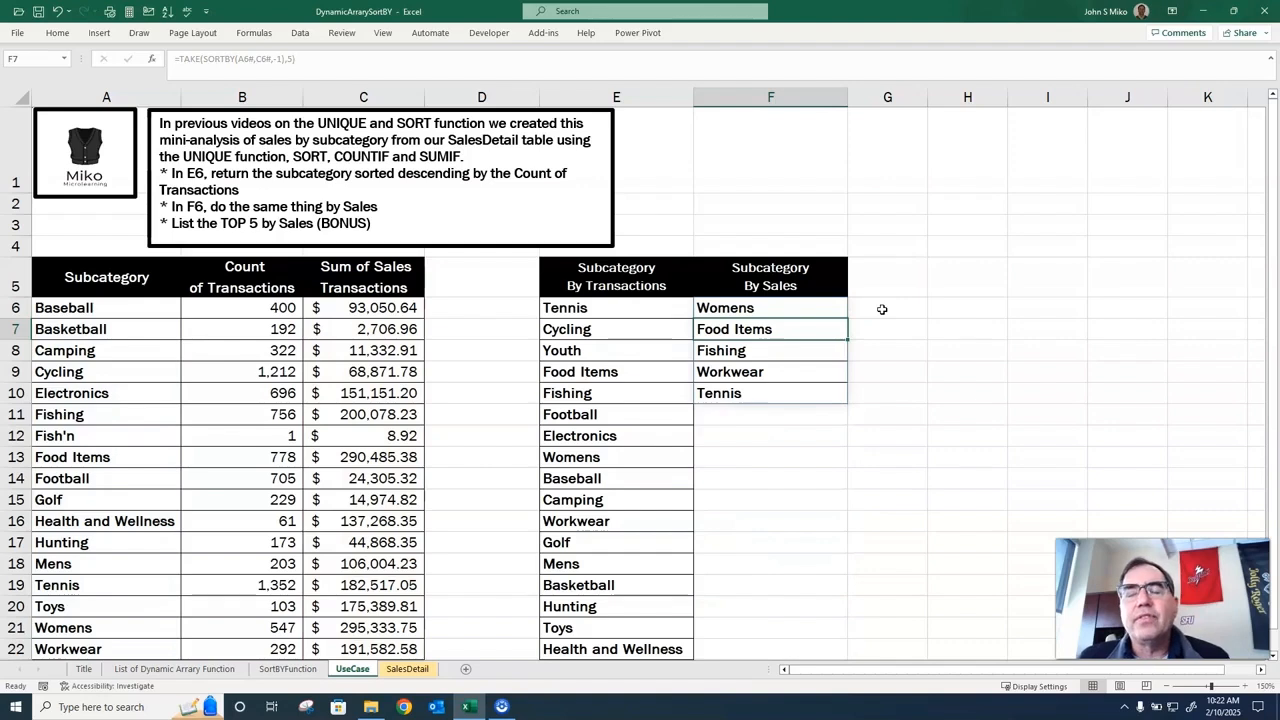